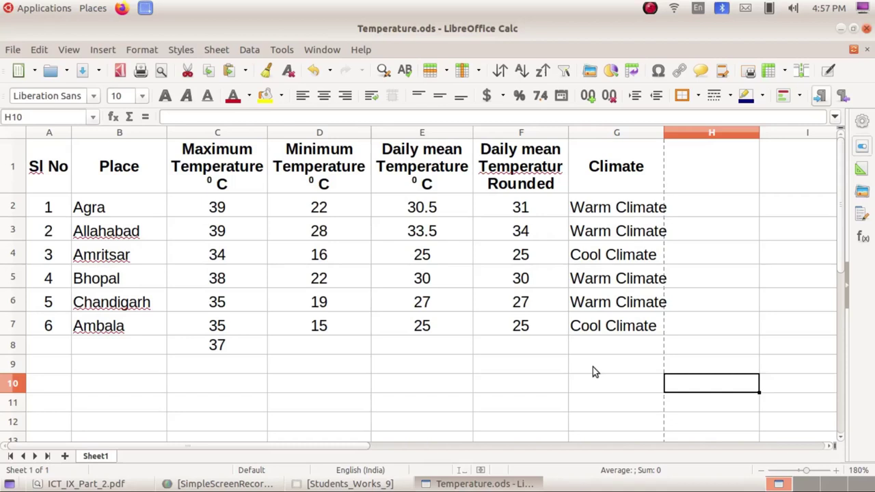
Step: Inspect the IF formulas in G2 and G4, then bring up the textbook PDF
click(624, 211)
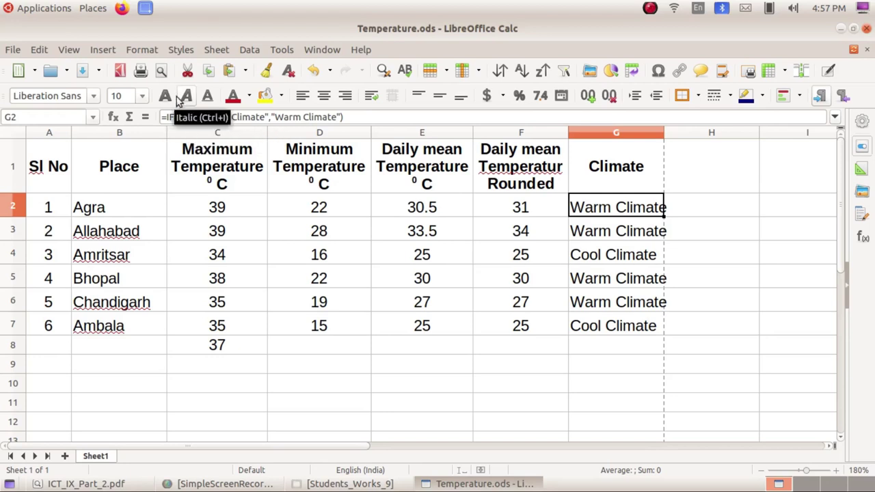
click(600, 254)
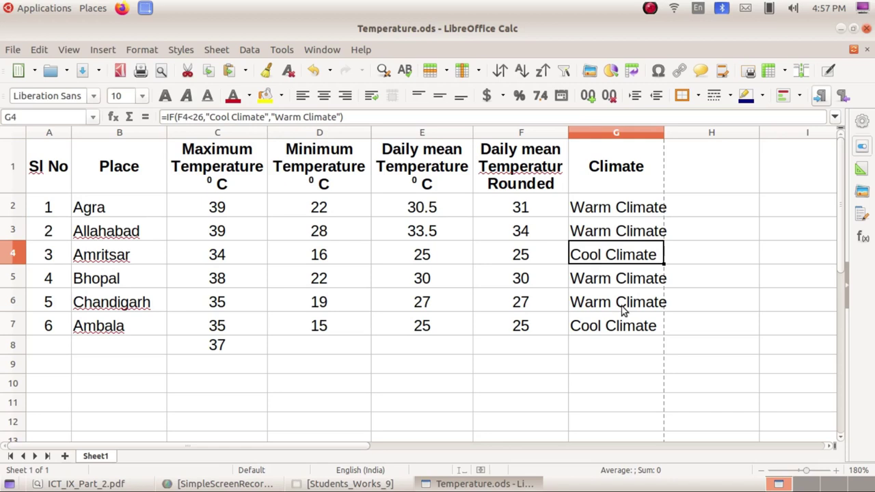
key(alt+Tab)
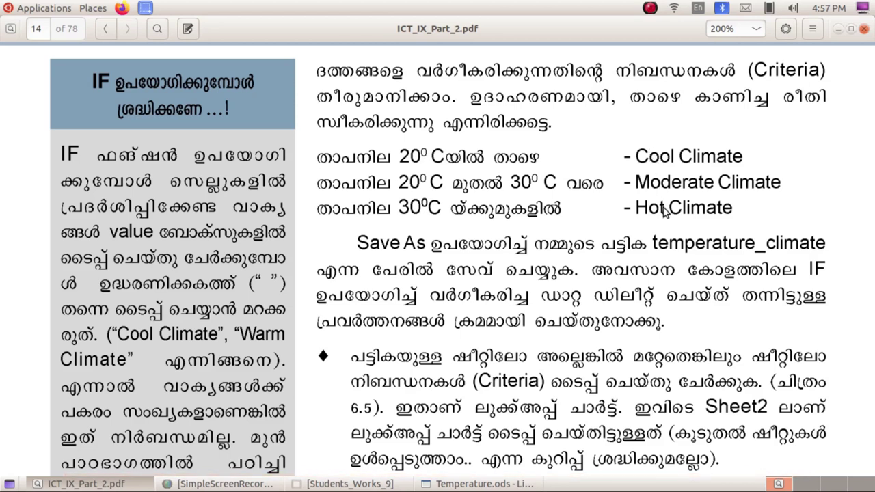
Step: Scroll back to the Activity 6.5 LOOKUP page, then return to the Temperature spreadsheet
scroll(634, 224, up, 10)
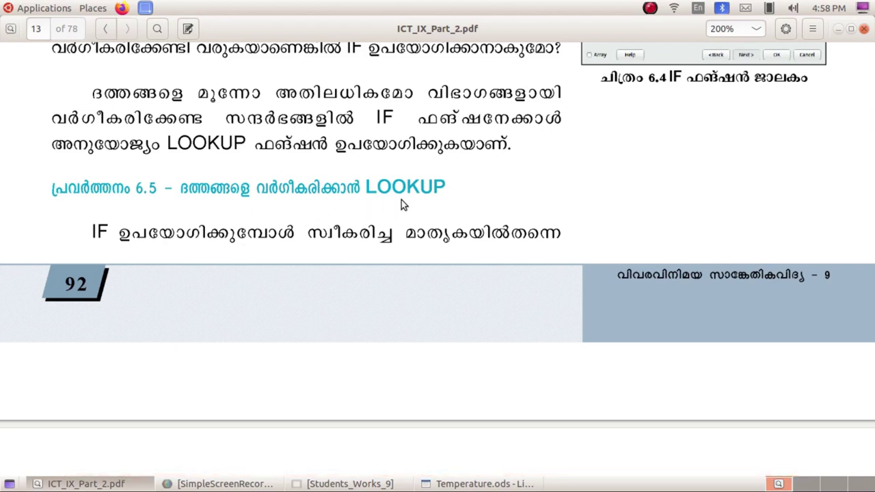
key(alt+Tab)
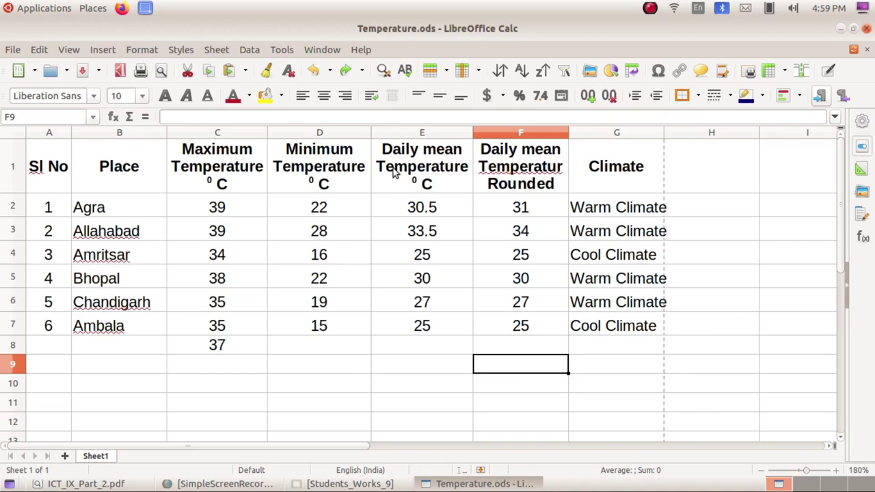
Step: Save the workbook under the new name Temperature_climate
click(11, 52)
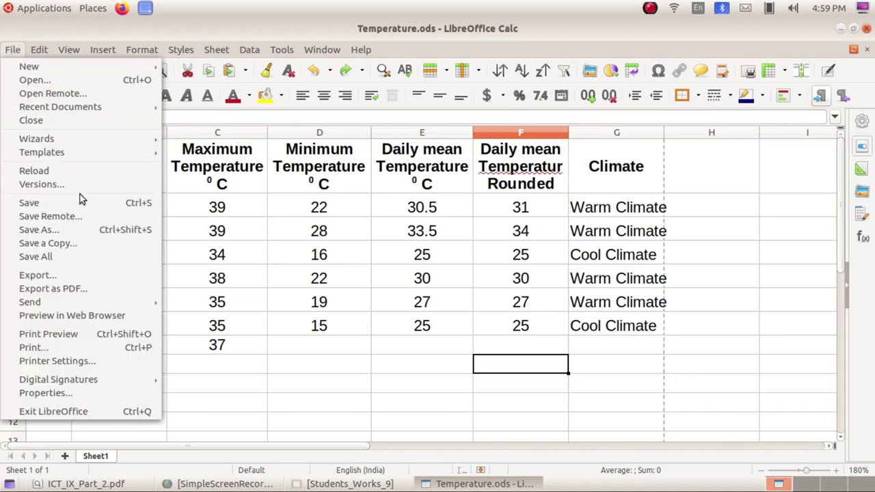
click(96, 229)
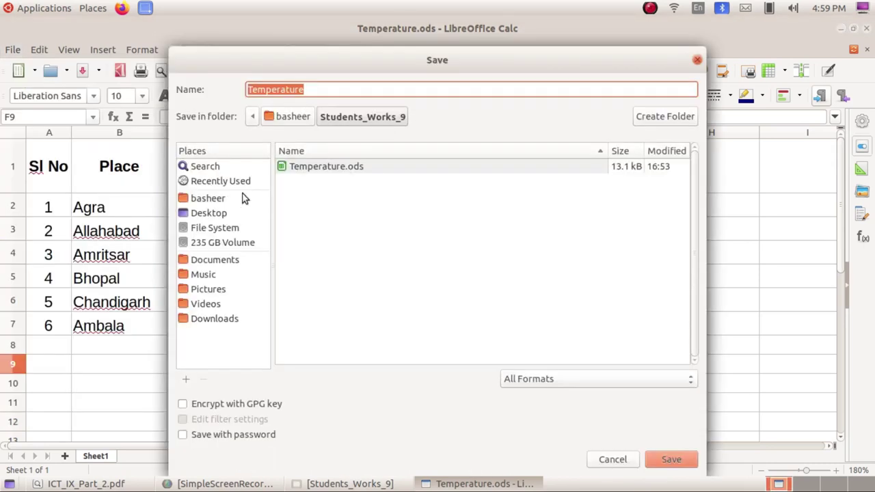
click(310, 90)
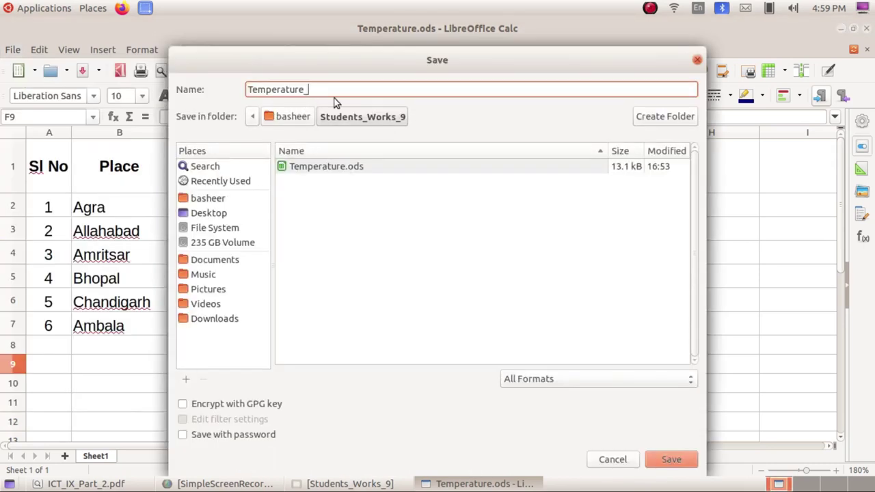
text(_climate)
click(670, 458)
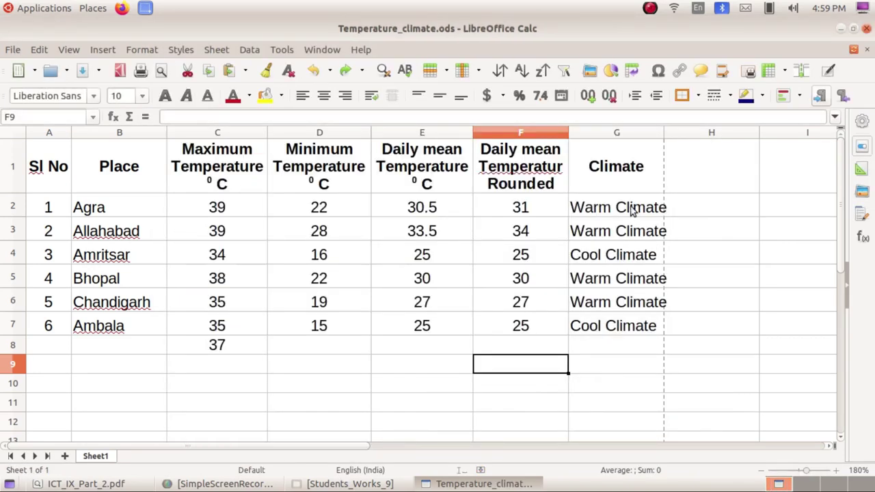
Step: Delete the Climate results in G2:G7, leaving the column empty
click(631, 210)
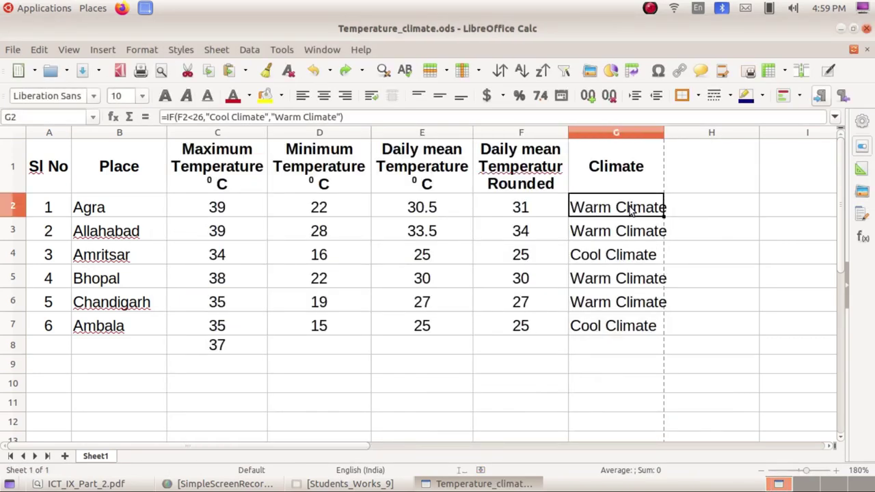
click(684, 229)
drag(645, 207, 628, 328)
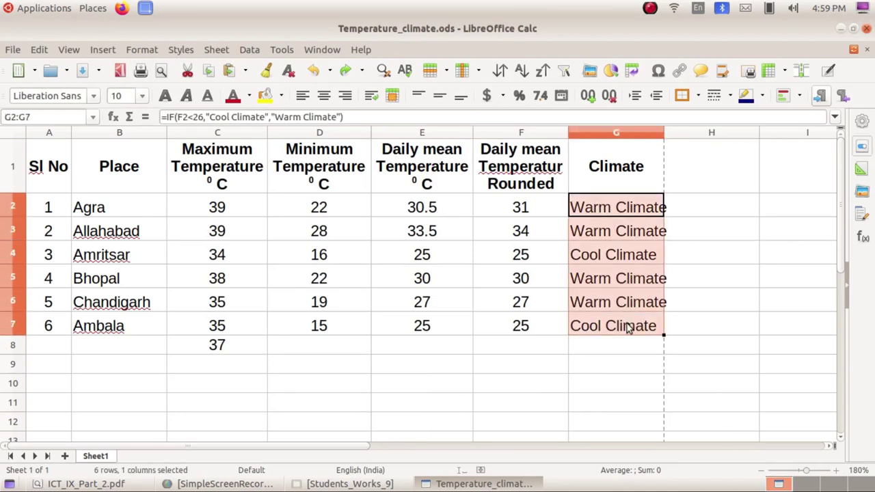
key(Delete)
click(627, 324)
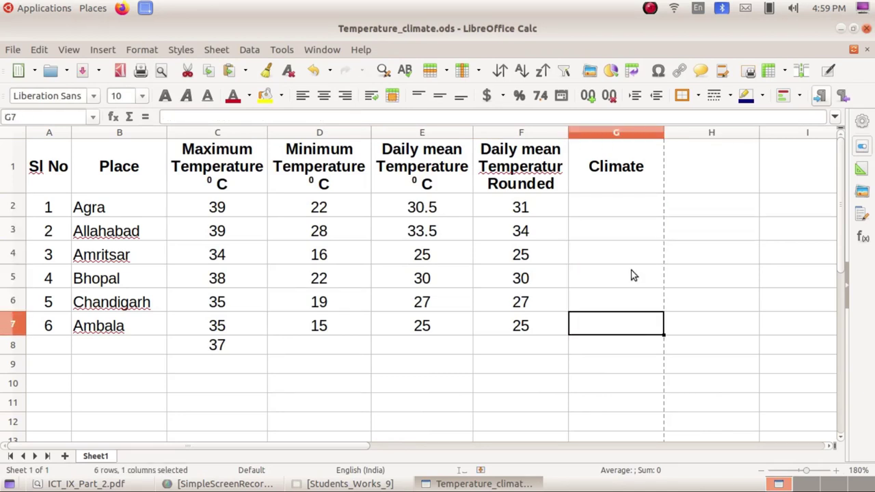
click(628, 205)
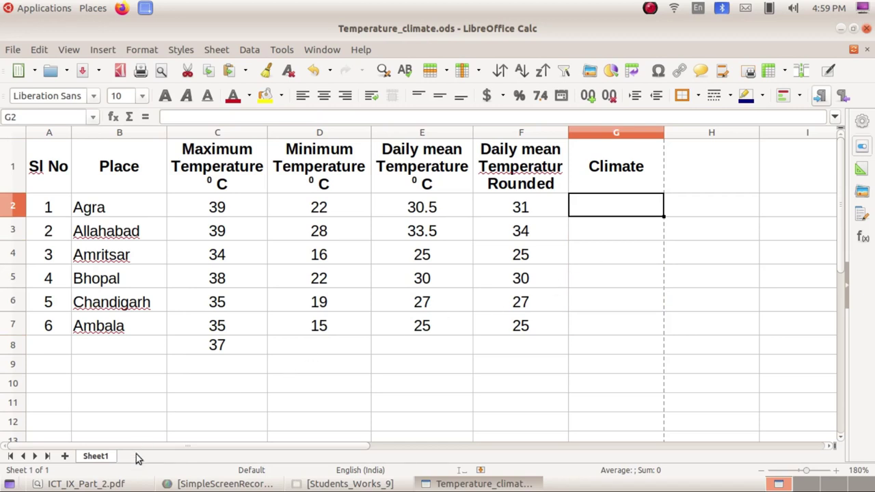
click(86, 483)
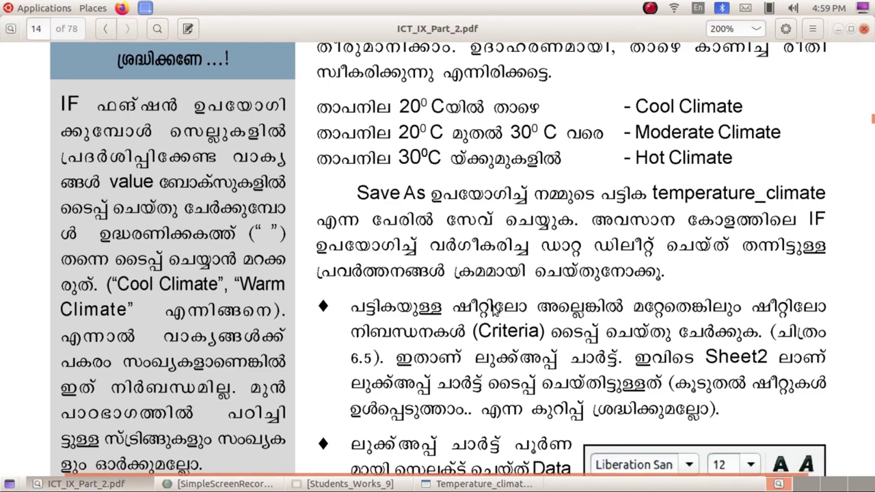
Step: Scroll the PDF to Chart 6.5 and the Define Database Range steps, then go back to Calc
scroll(497, 309, down, 1)
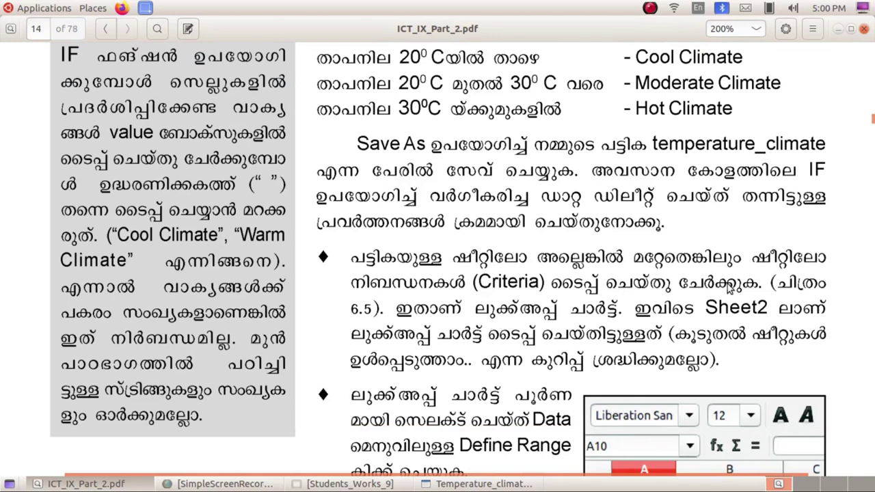
scroll(729, 282, down, 3)
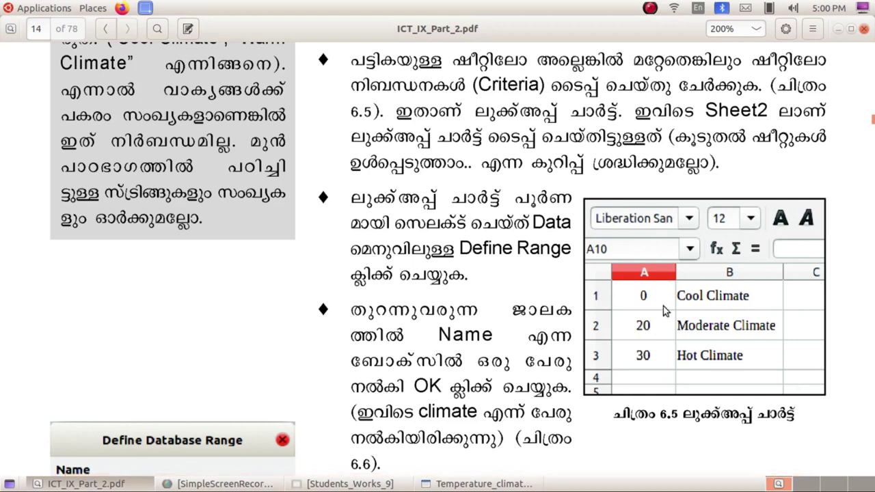
key(alt+Tab)
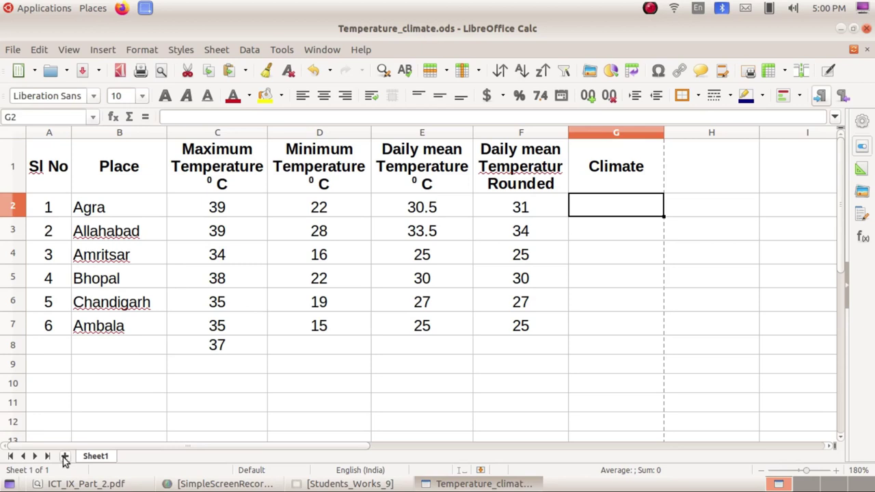
Step: On a new sheet, enter 0 in A1 and Cool Climate in B1
click(65, 456)
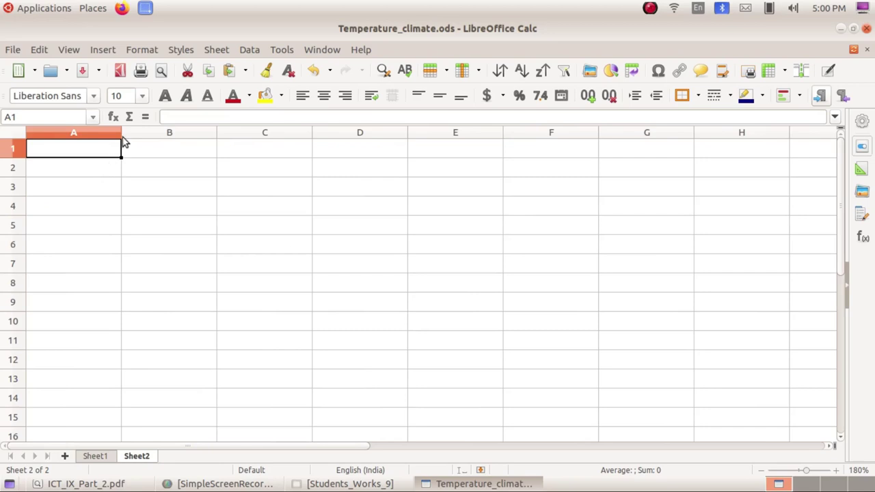
drag(121, 133, 92, 134)
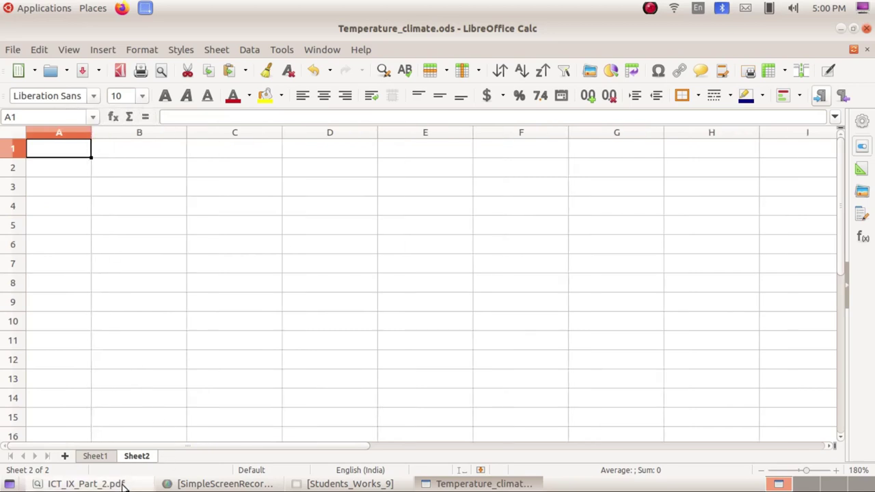
click(86, 483)
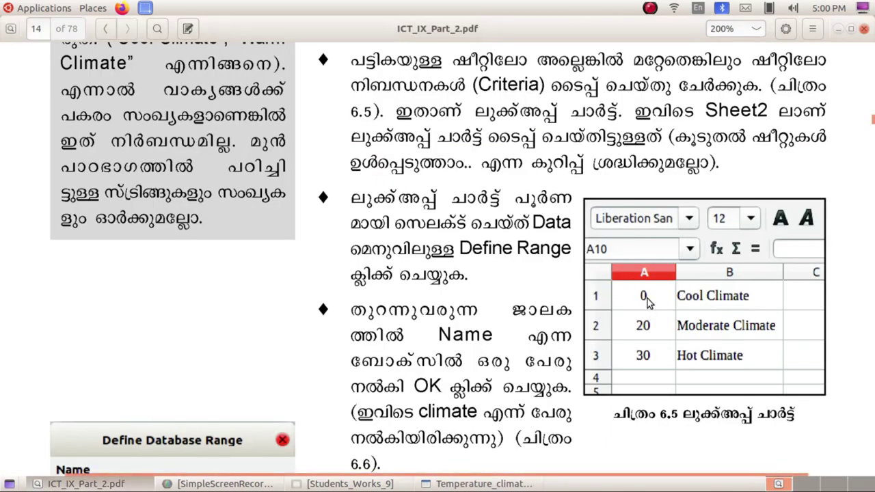
click(478, 483)
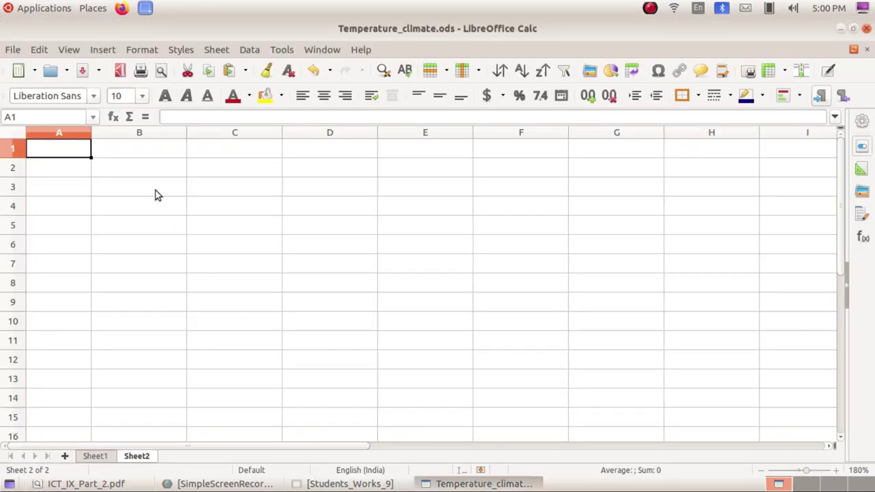
text(0)
key(Tab)
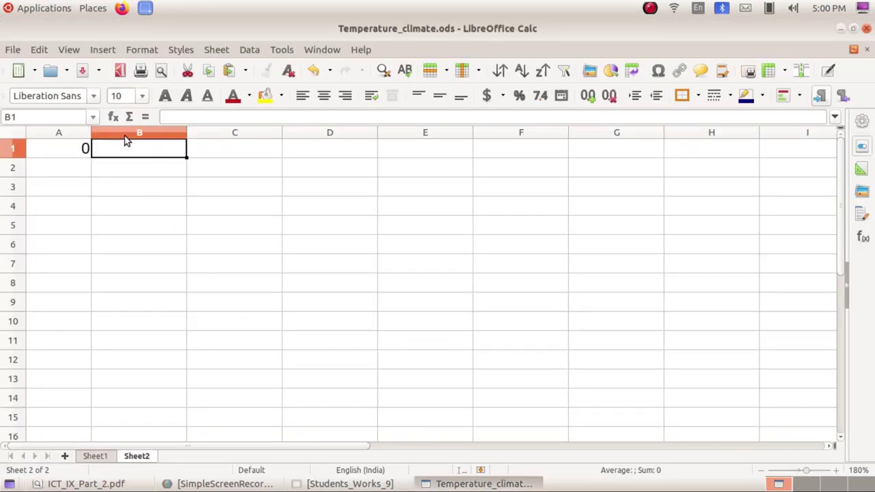
text(Cool)
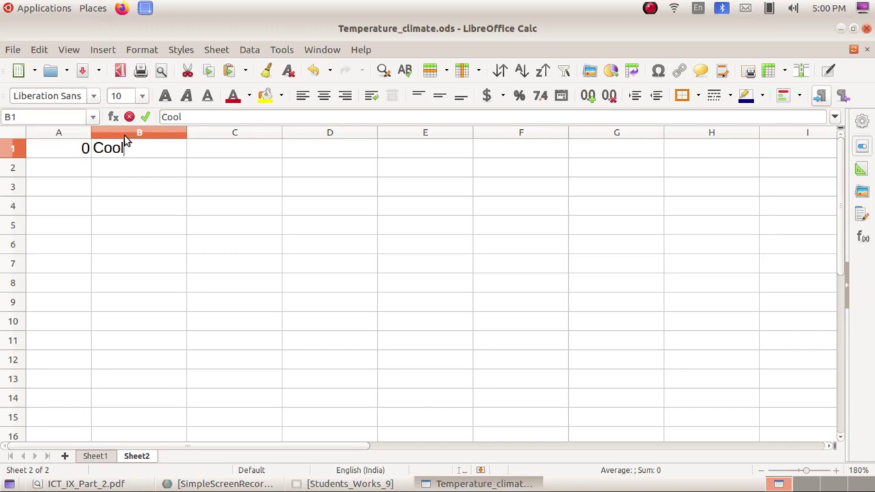
text( Climate)
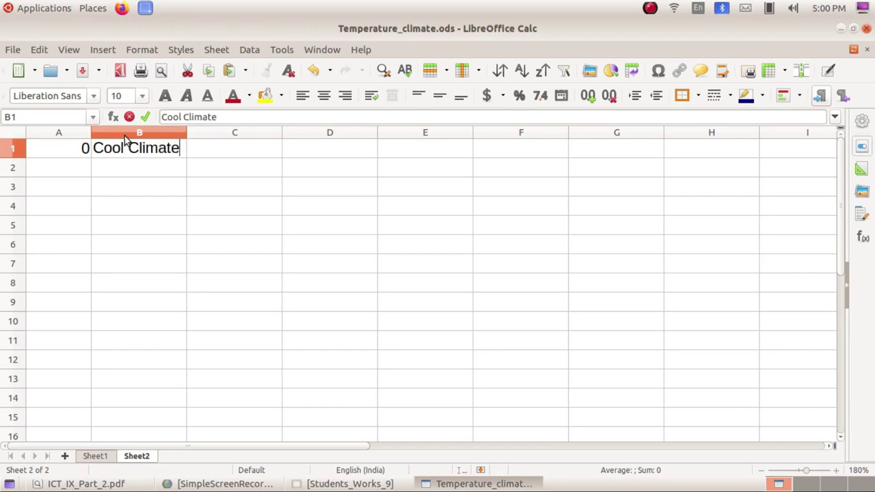
key(Return)
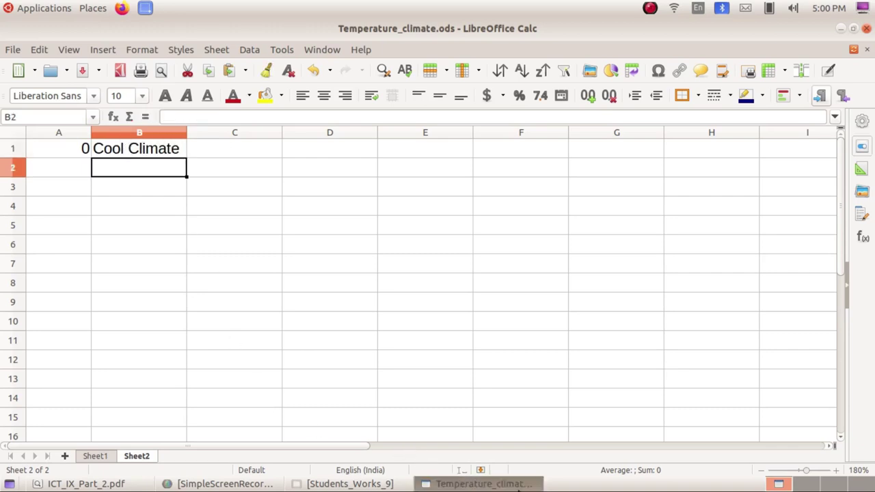
Step: Enter 20 with Moderate Climate in row 2, and 30 in A3
click(451, 484)
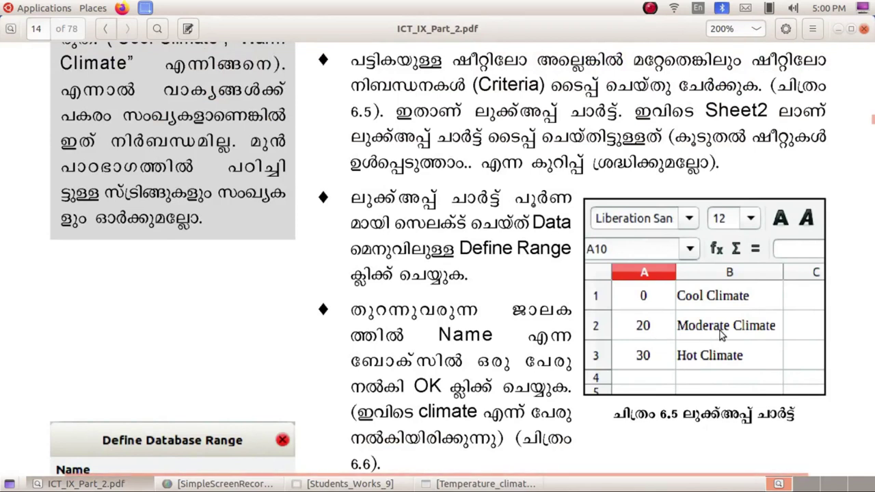
click(472, 483)
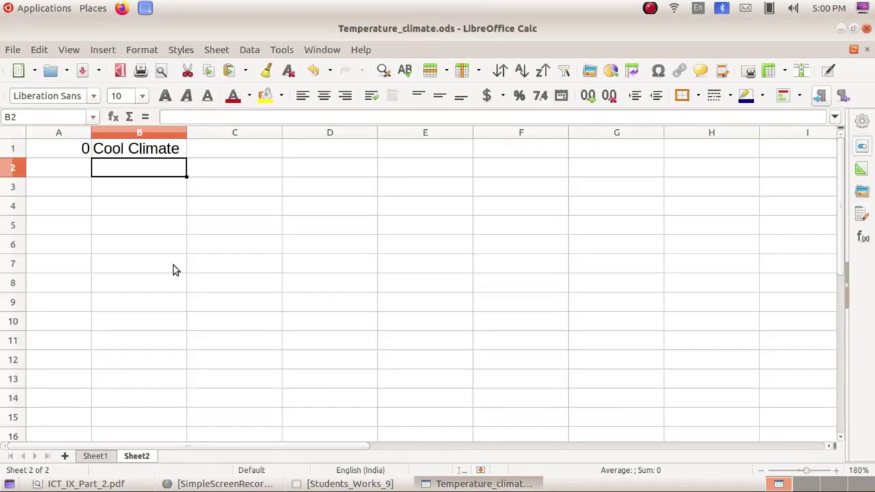
click(80, 169)
text(20)
key(Tab)
text(Modera)
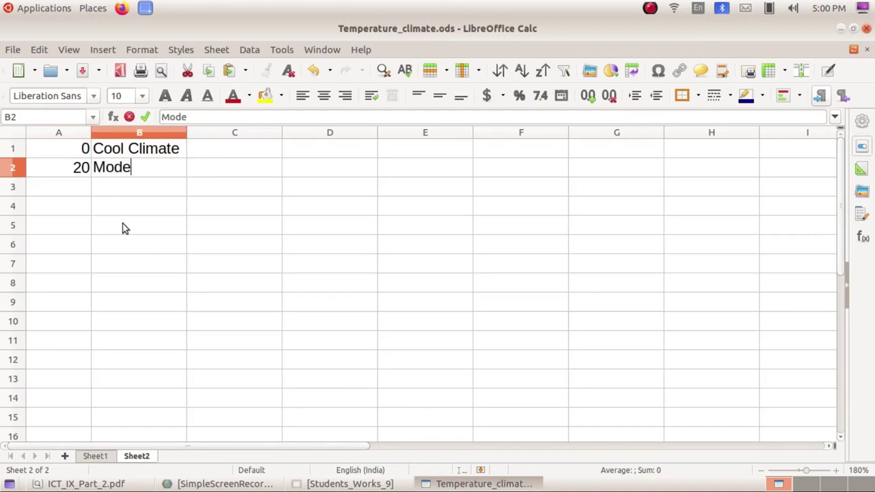
text(te Climate)
key(Return)
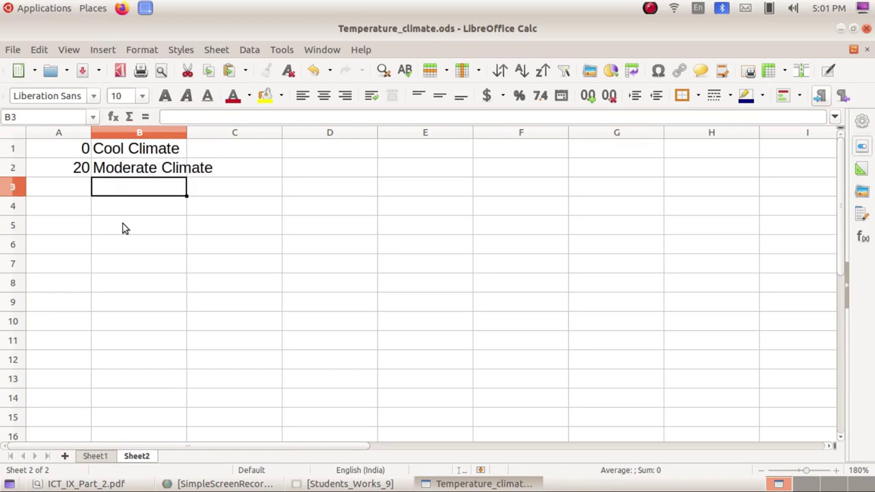
click(88, 191)
text(30)
key(Return)
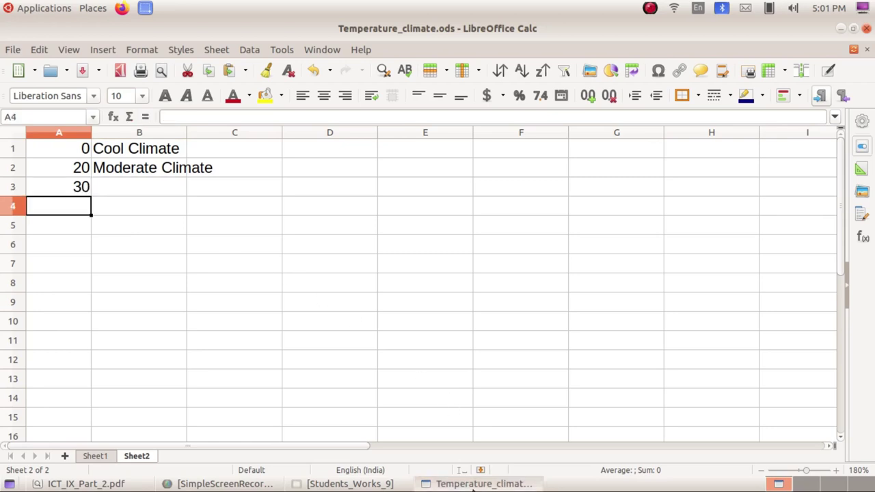
Step: Type Hot Climate in B3 and widen column B to fit the labels
click(473, 487)
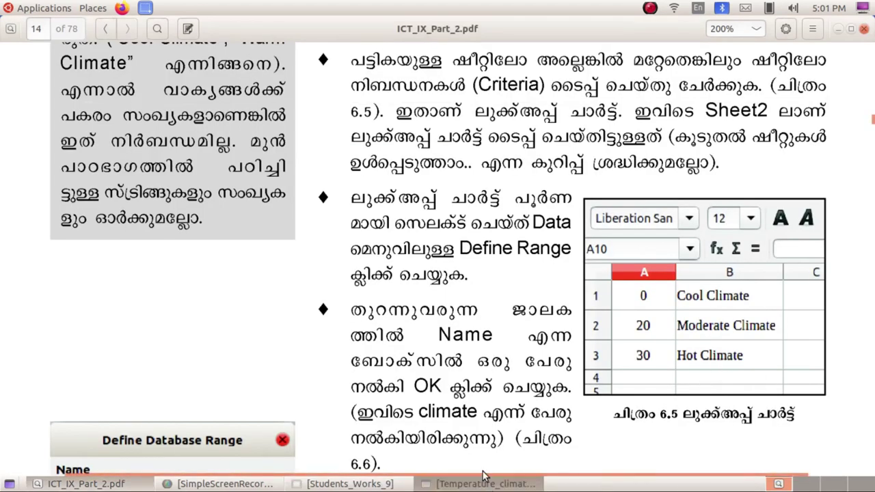
click(483, 477)
click(152, 196)
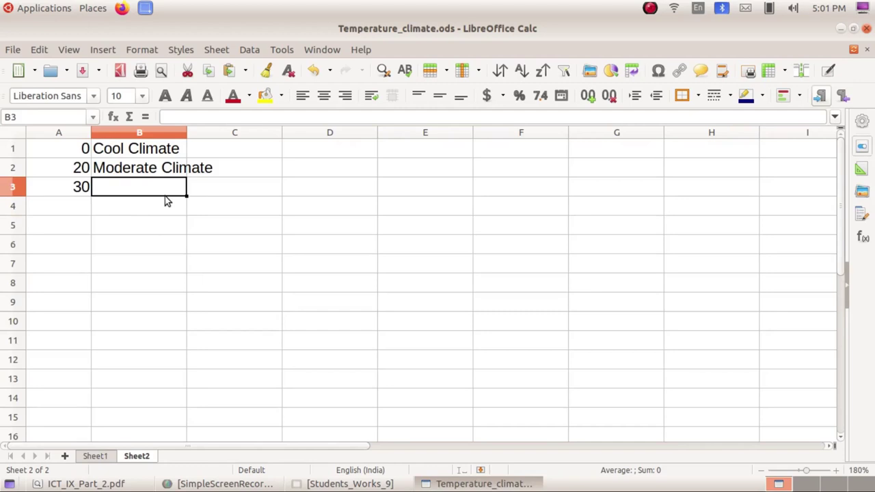
text(Hot Climate)
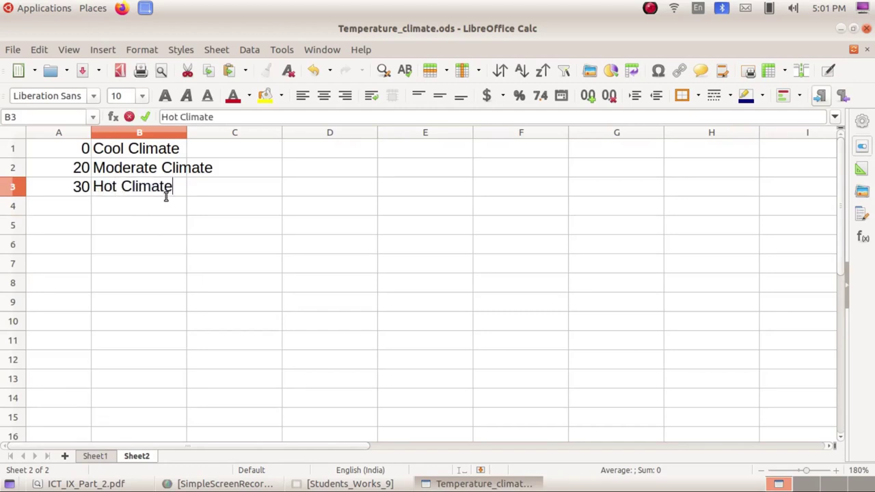
key(Return)
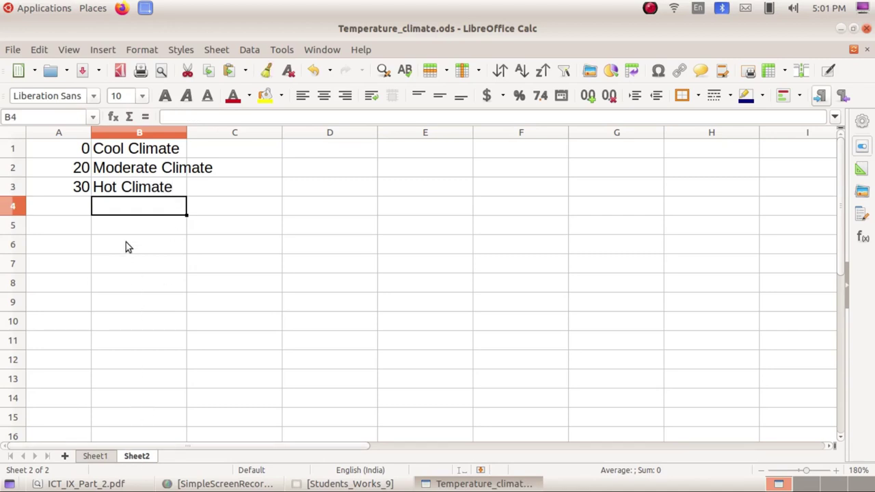
drag(188, 132, 220, 132)
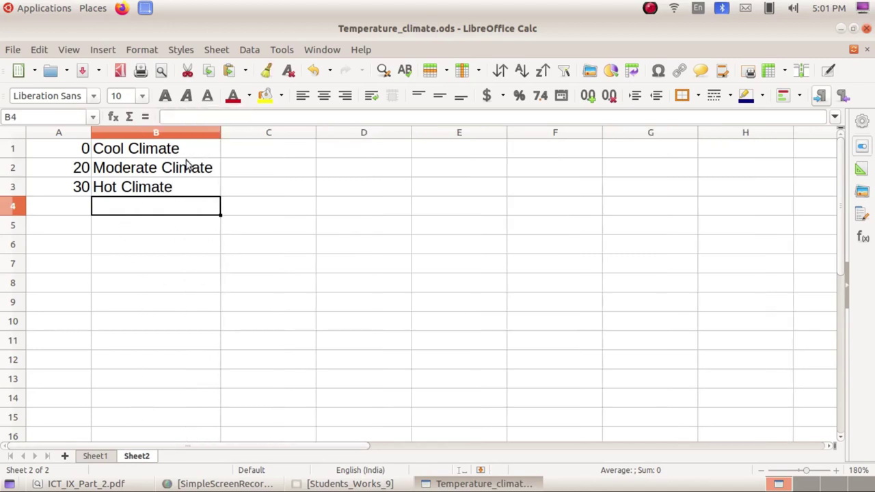
Step: Centre the temperatures 0, 20 and 30 in A1:A3
drag(80, 149, 81, 189)
click(322, 96)
click(130, 260)
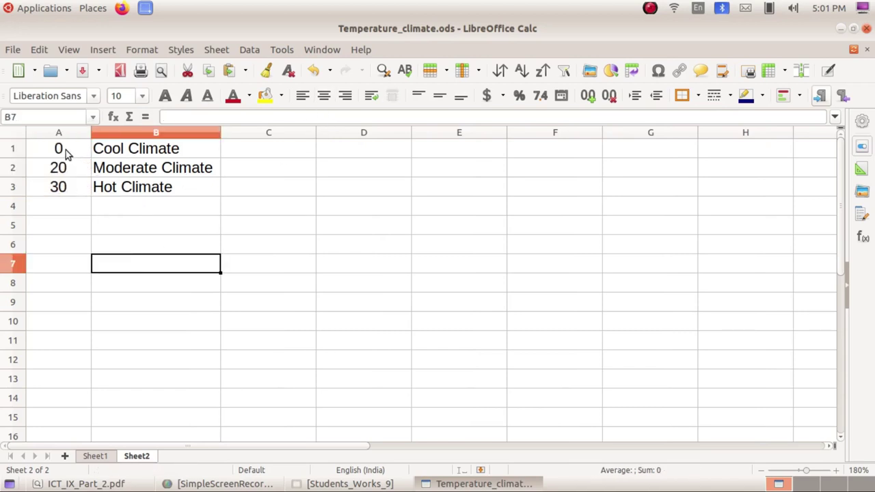
Step: Check the chart entries, narrow column A to fit, and bring the PDF back
click(119, 156)
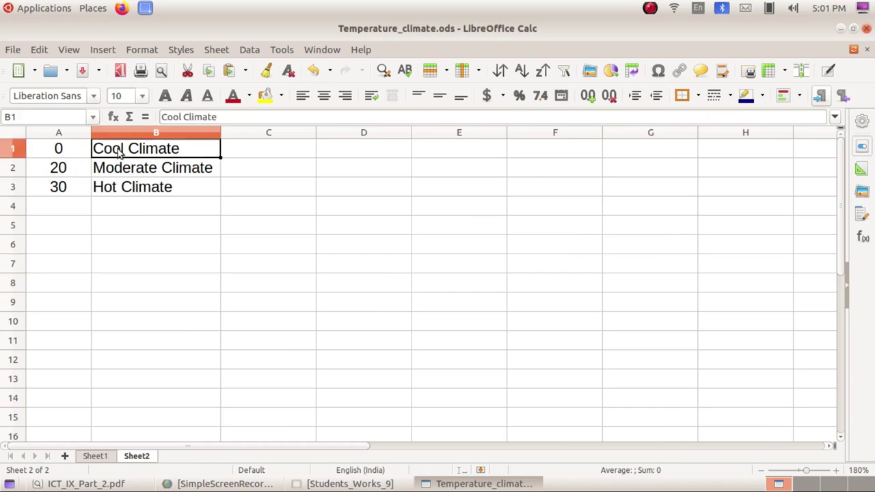
click(76, 171)
click(75, 190)
click(123, 167)
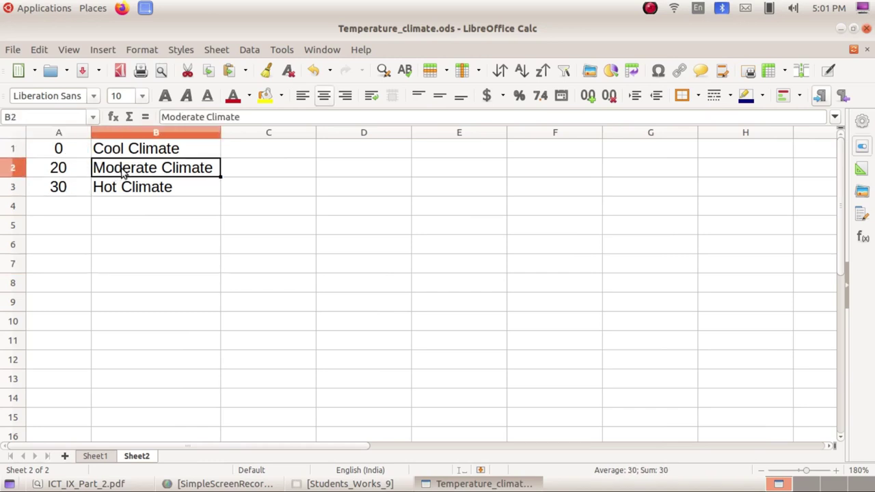
click(77, 189)
click(132, 188)
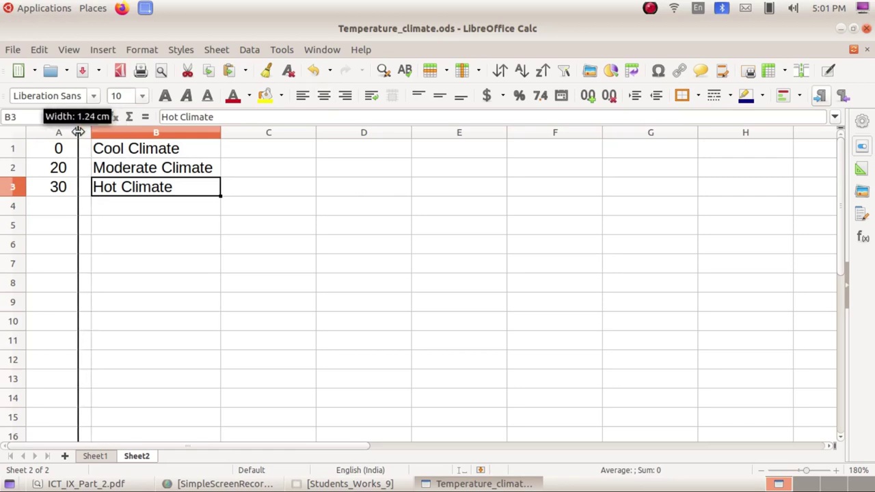
drag(91, 133, 78, 134)
click(132, 486)
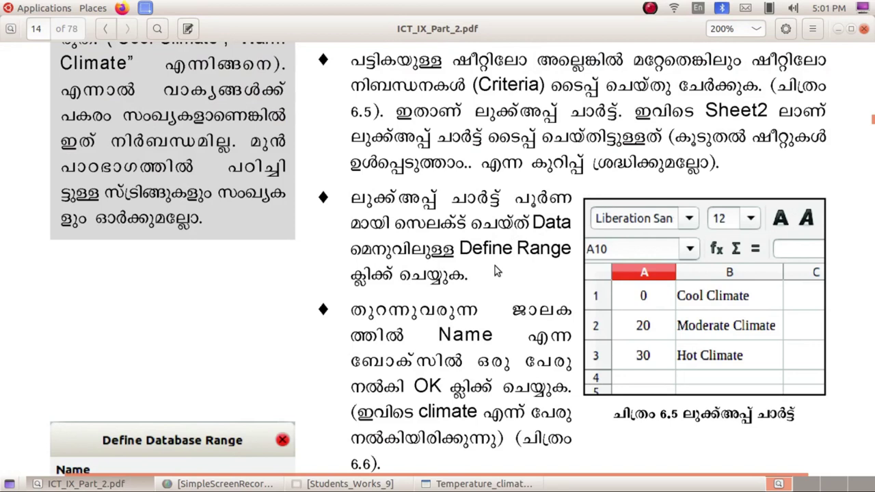
Step: Scroll the PDF to Figure 6.6, which names climate as $Sheet2.$A$1:$B$3, then minimize it
scroll(495, 268, down, 3)
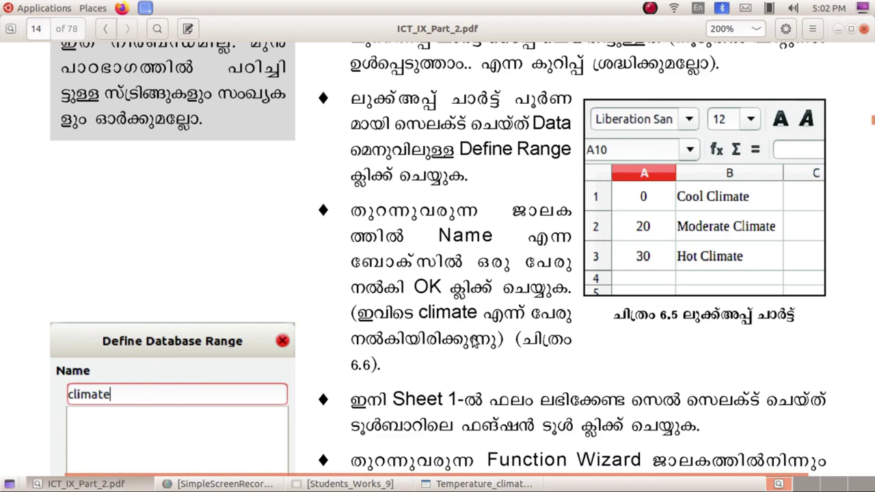
scroll(473, 347, down, 3)
scroll(144, 236, down, 2)
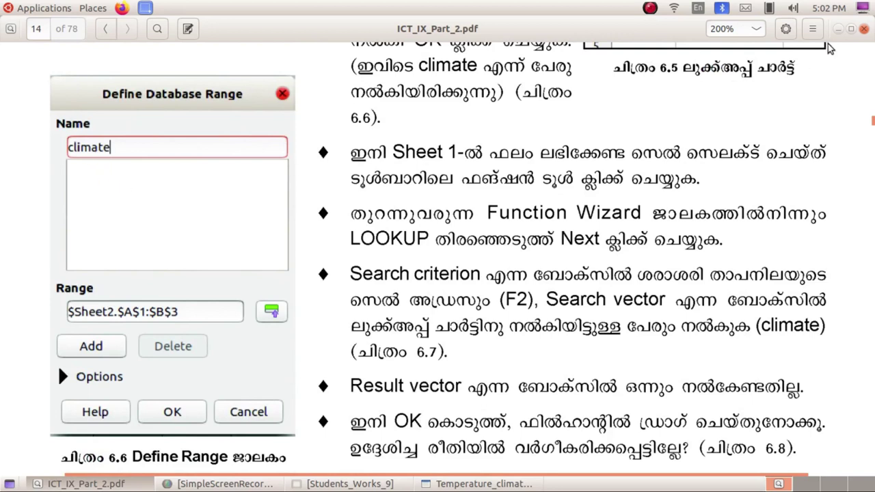
click(839, 29)
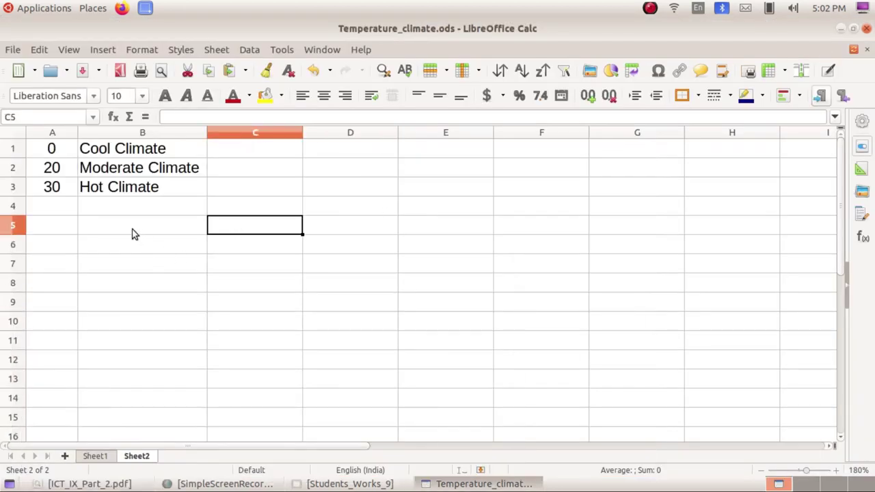
Step: Select the Sheet2 lookup chart A1:B3 and go to the Data menu
drag(64, 154, 87, 157)
drag(153, 167, 158, 183)
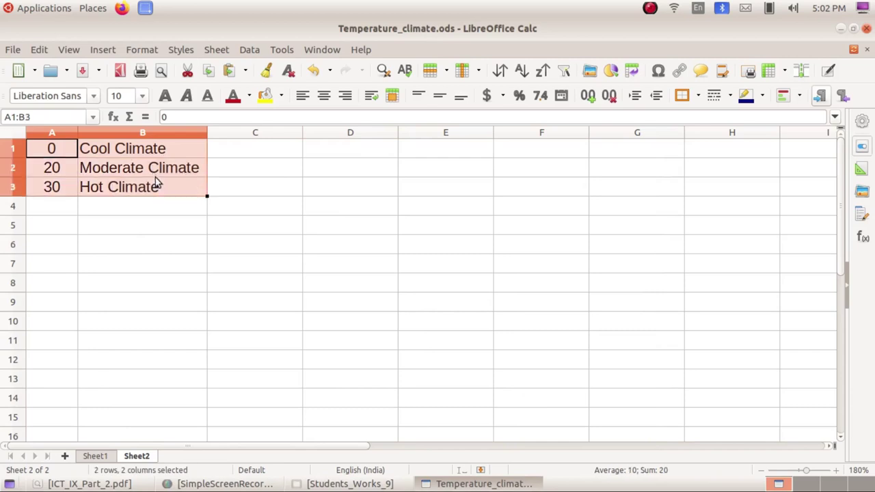
click(252, 52)
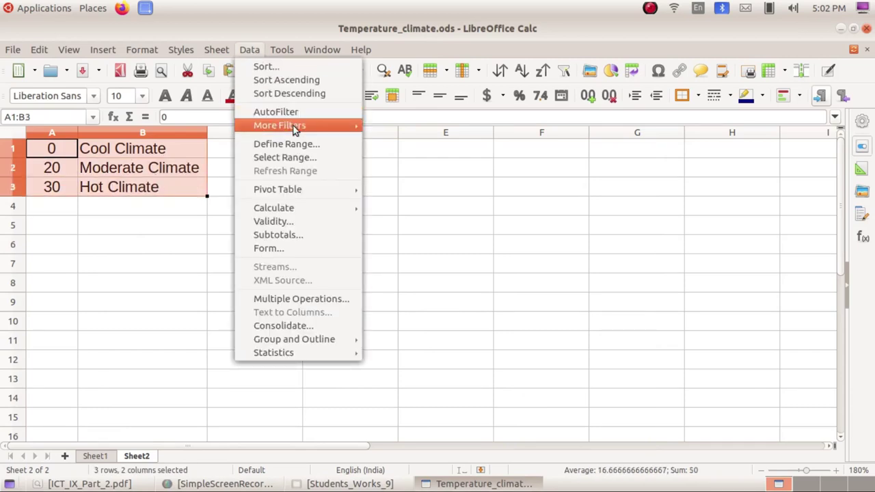
Step: Use Define Range to name $Sheet2.$A$1:$B$3 'climate'
click(315, 144)
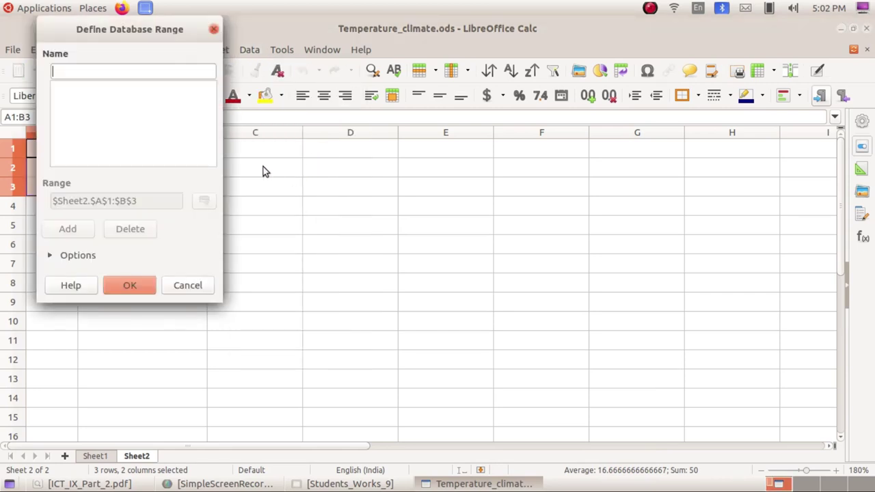
drag(112, 31, 375, 121)
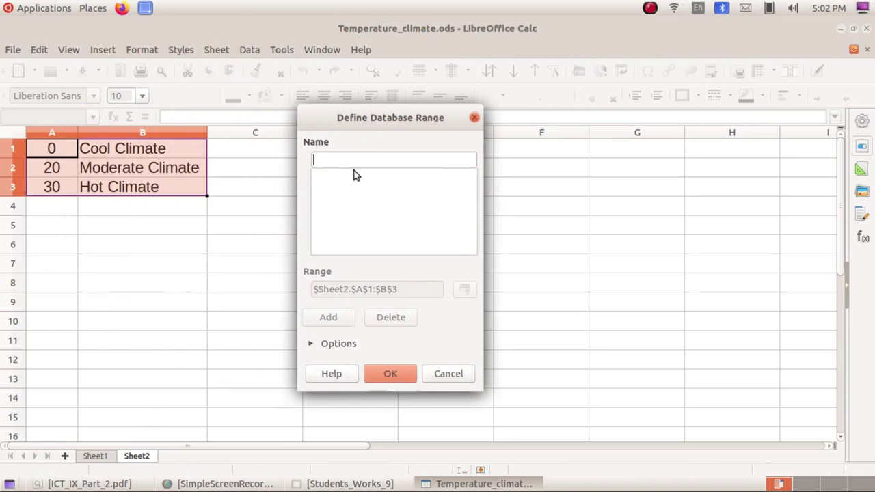
text(climate)
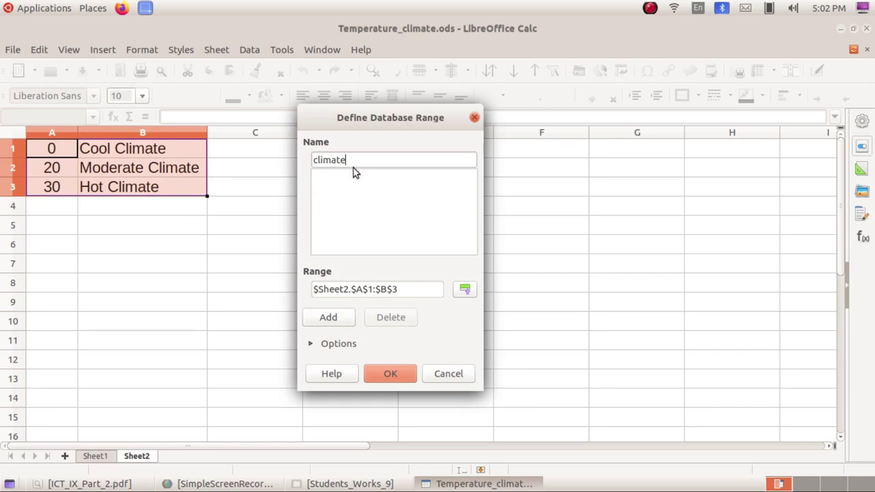
click(395, 376)
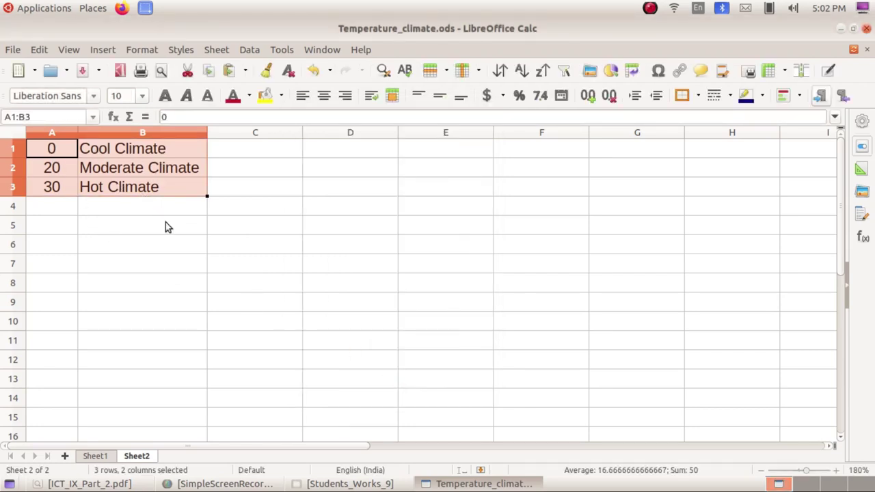
Step: Go to Sheet1's empty Climate cell G2, recheck the PDF instructions, then return to Sheet1
click(106, 456)
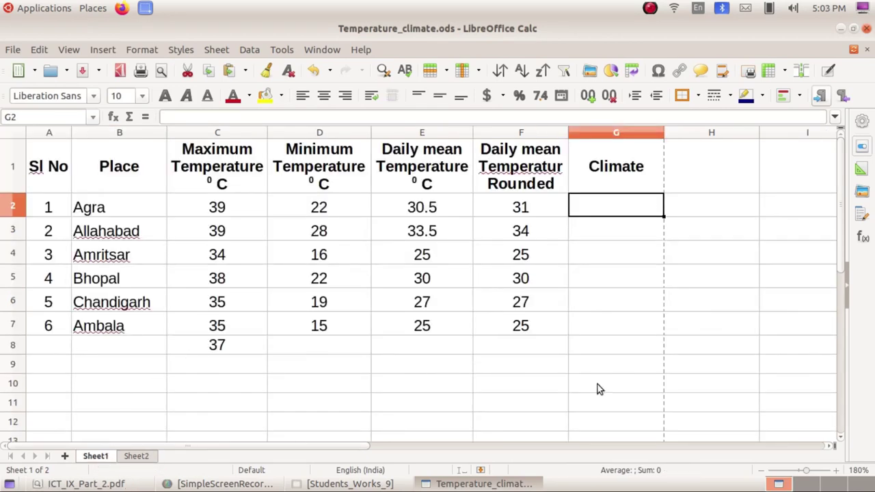
click(622, 230)
click(629, 211)
key(alt+Tab)
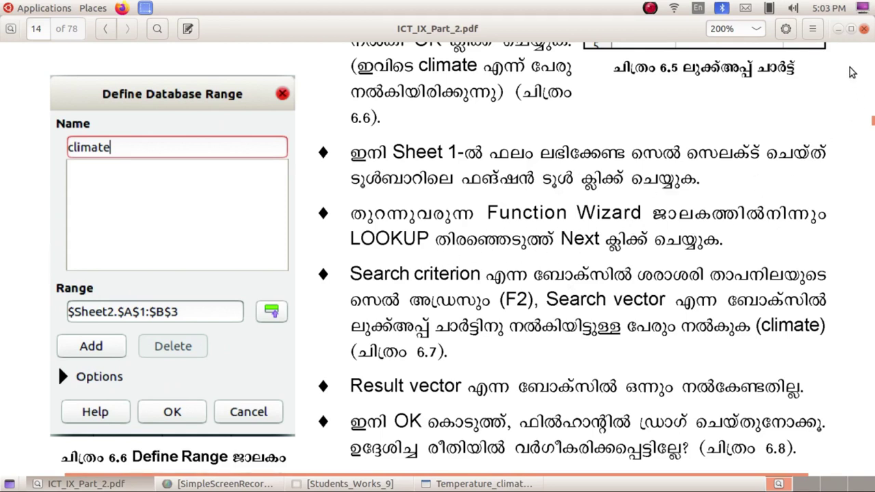
click(838, 29)
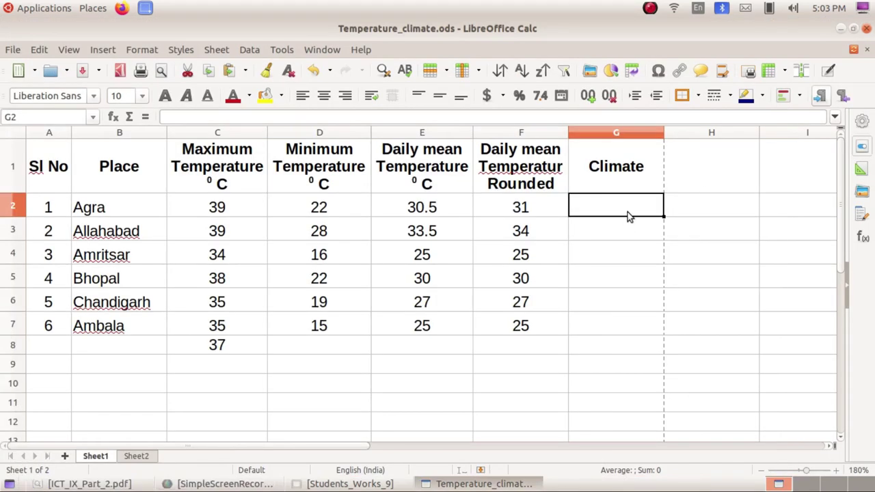
Step: Search 'loo' in the Function Wizard and choose LOOKUP for cell G2
click(113, 117)
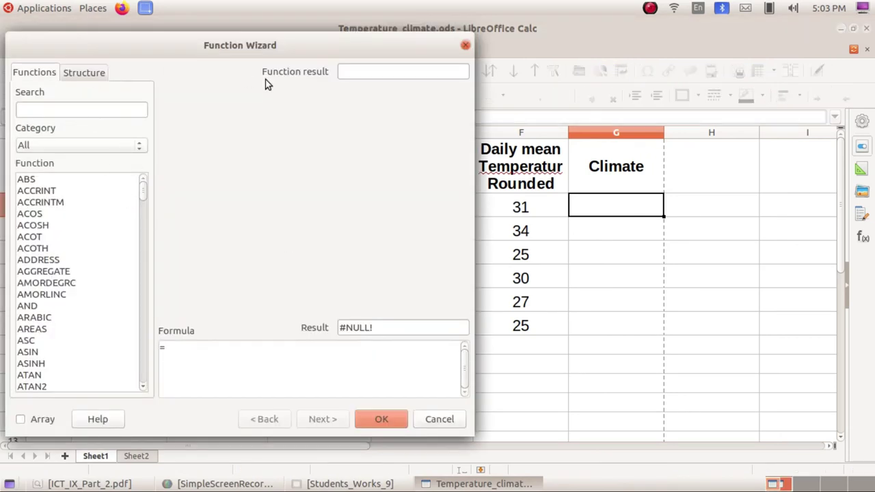
text(loo)
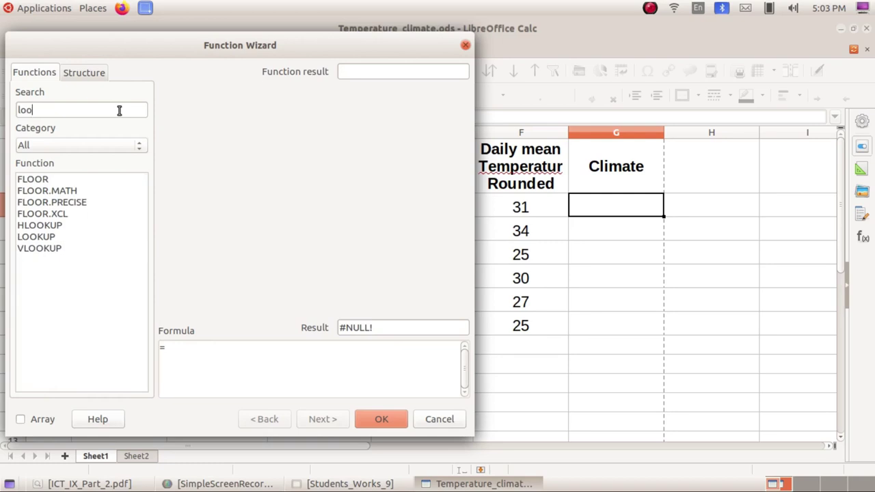
click(40, 238)
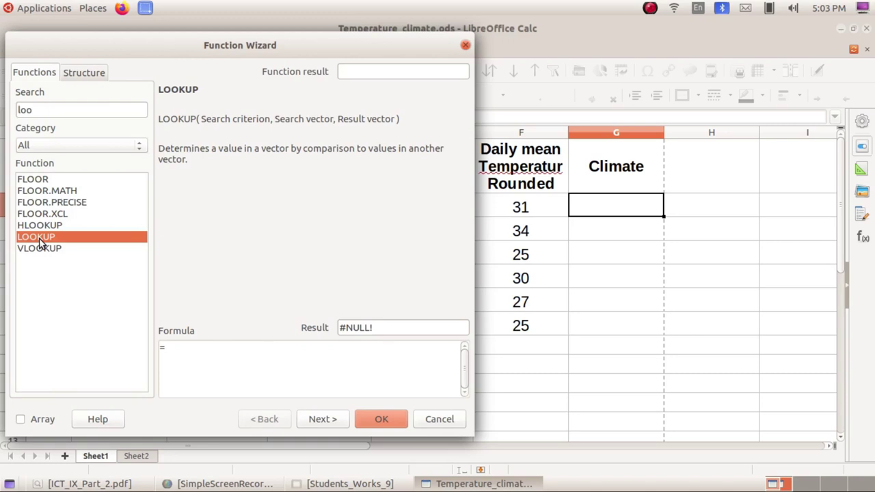
click(325, 423)
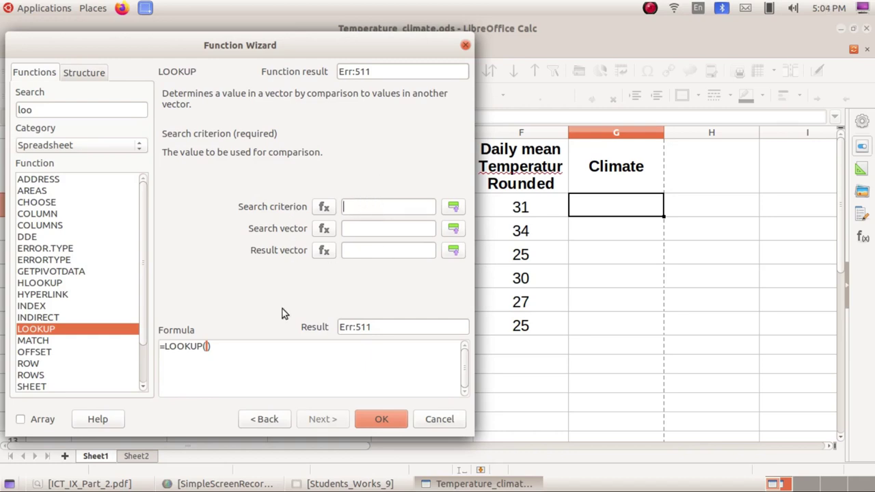
Step: After checking the PDF instructions, set F2 as LOOKUP's search criterion
click(123, 483)
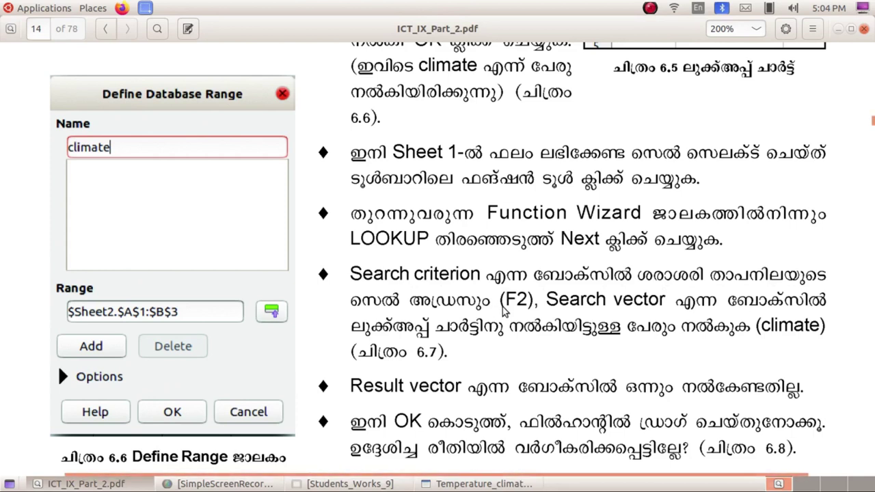
click(471, 484)
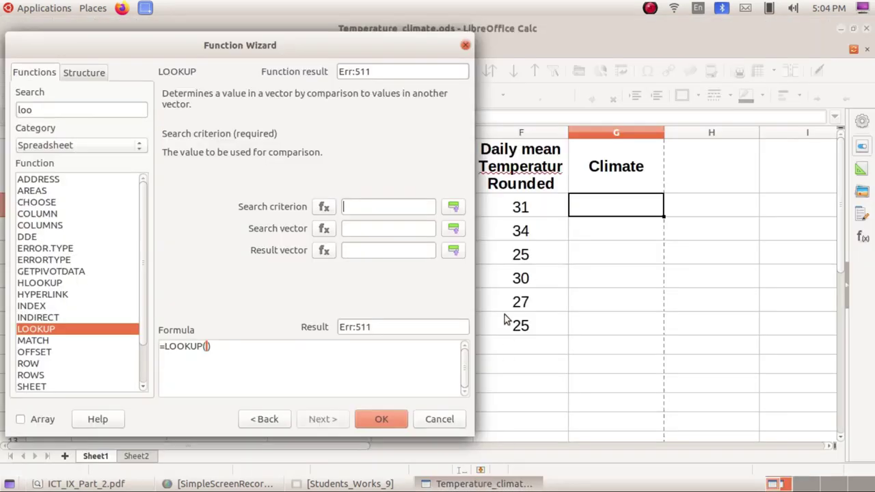
click(536, 208)
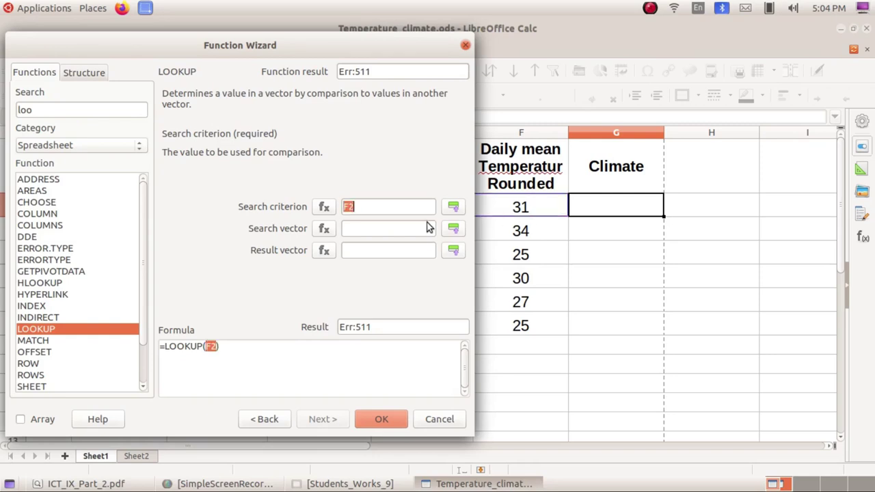
click(367, 232)
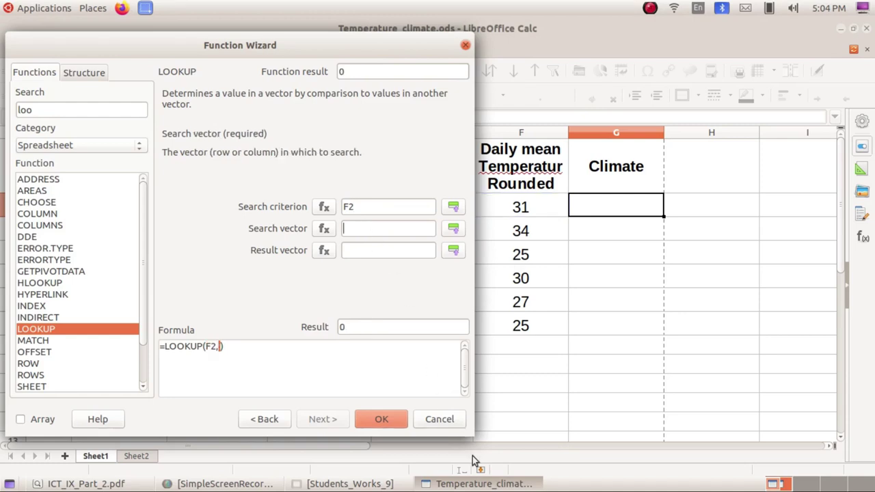
Step: Enter the named range 'climate' as LOOKUP's search vector
click(476, 484)
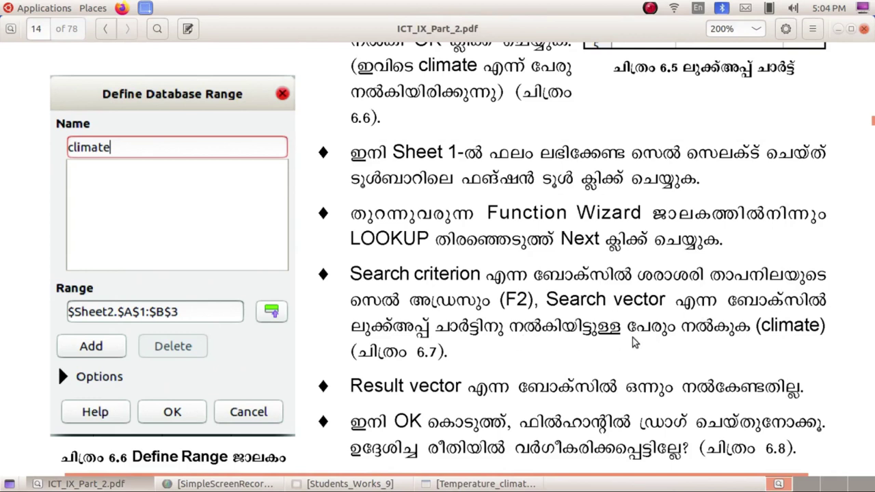
click(478, 483)
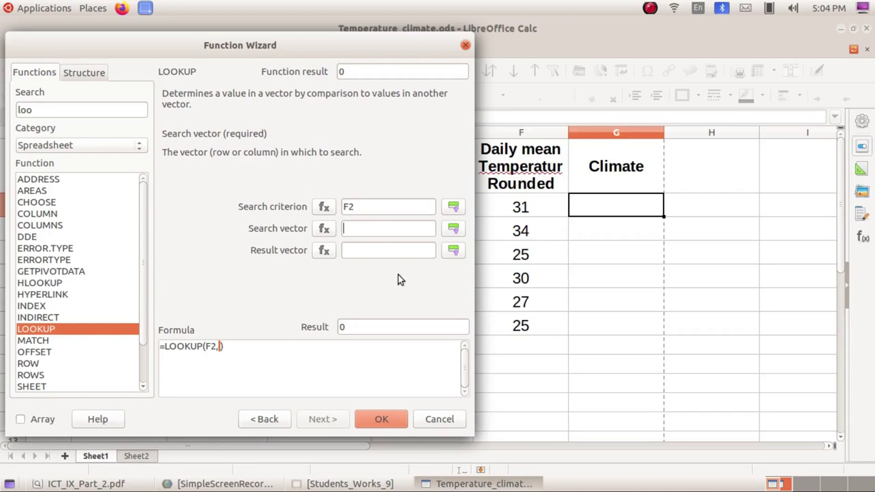
text(climat)
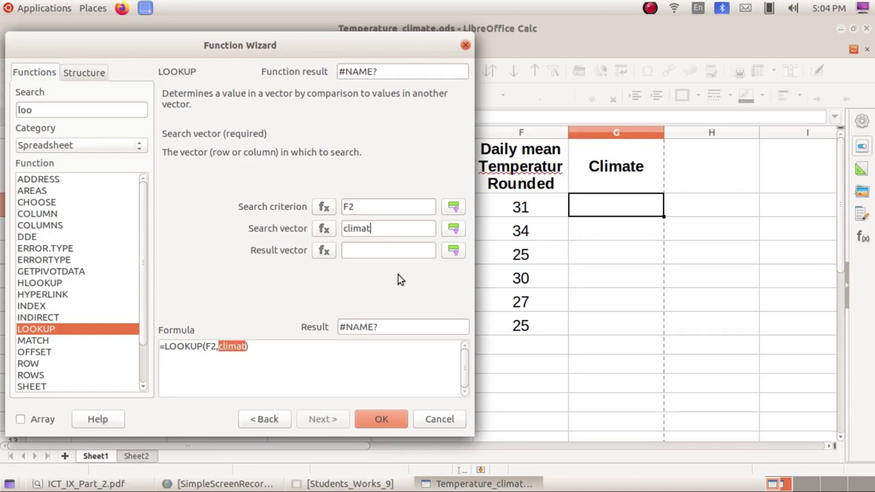
text(e)
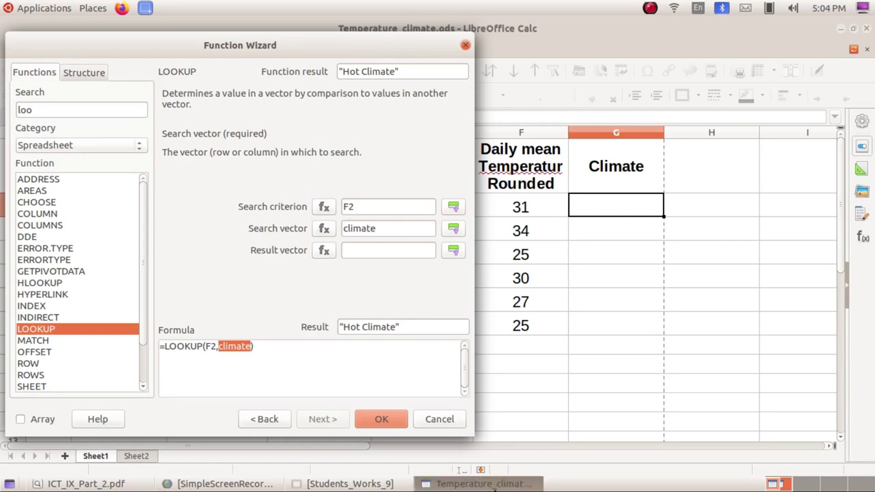
Step: Check the textbook PDF, then confirm =LOOKUP(F2,climate) so G2 shows Hot Climate
click(493, 483)
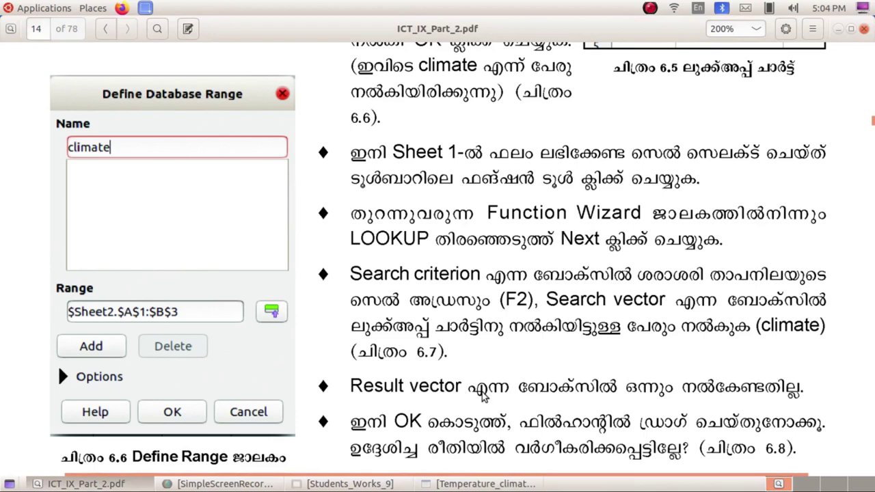
scroll(572, 340, down, 1)
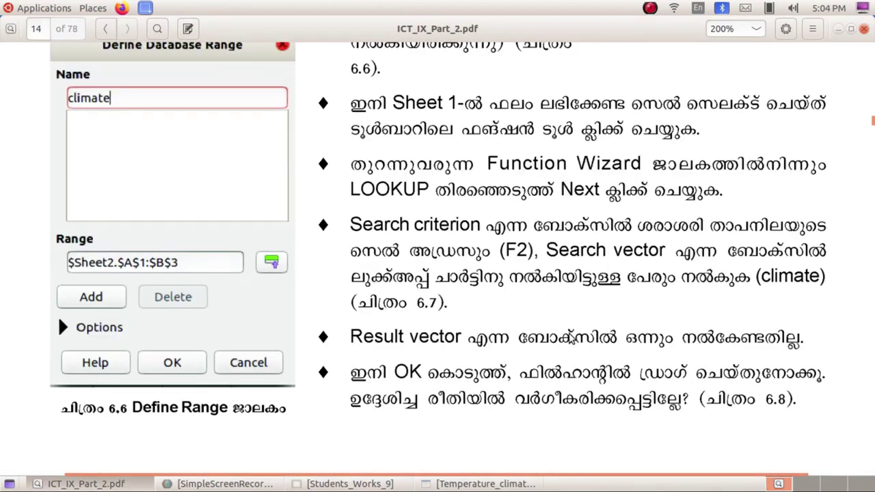
scroll(573, 338, down, 1)
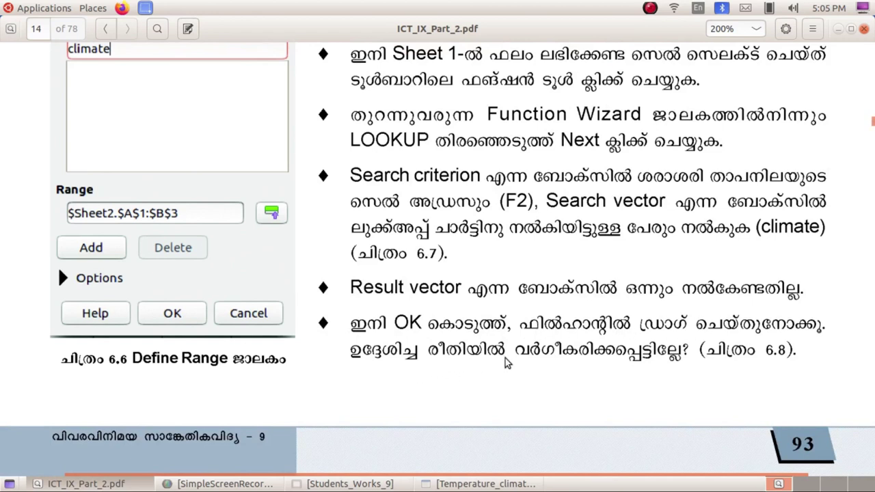
click(478, 483)
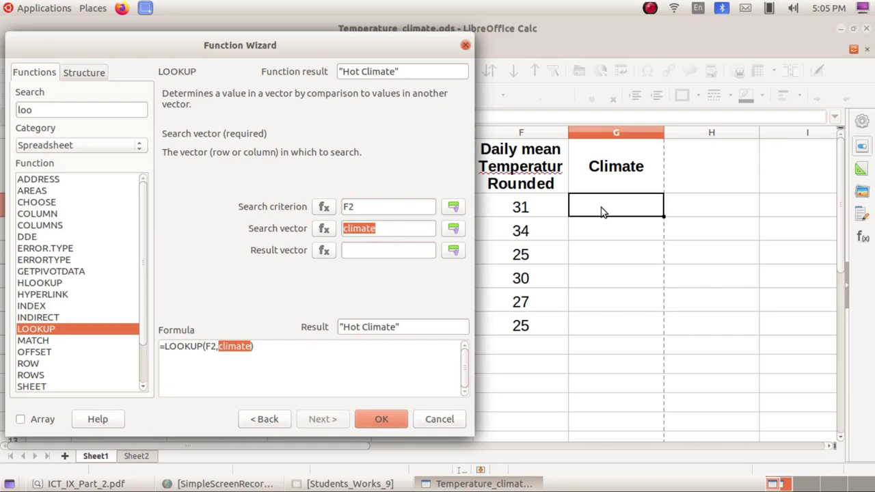
click(381, 417)
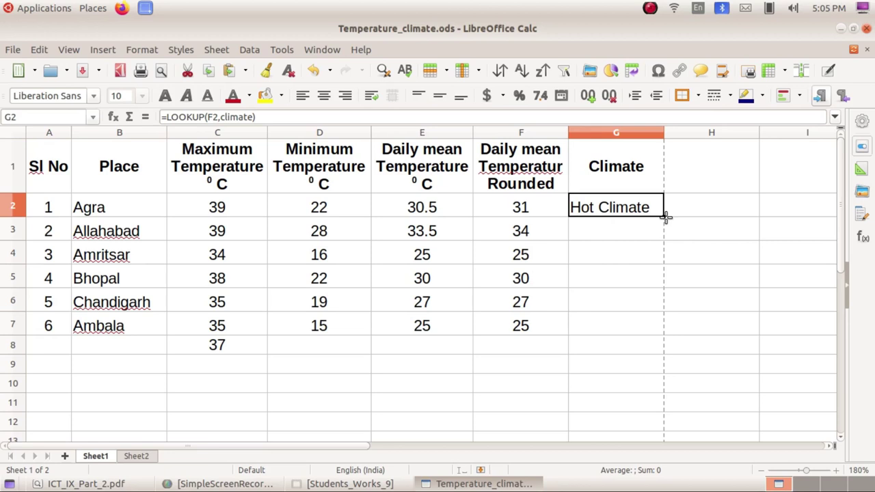
Step: Fill the G2 lookup formula down to G7 and inspect the F7 and G7 formulas
drag(665, 218, 663, 334)
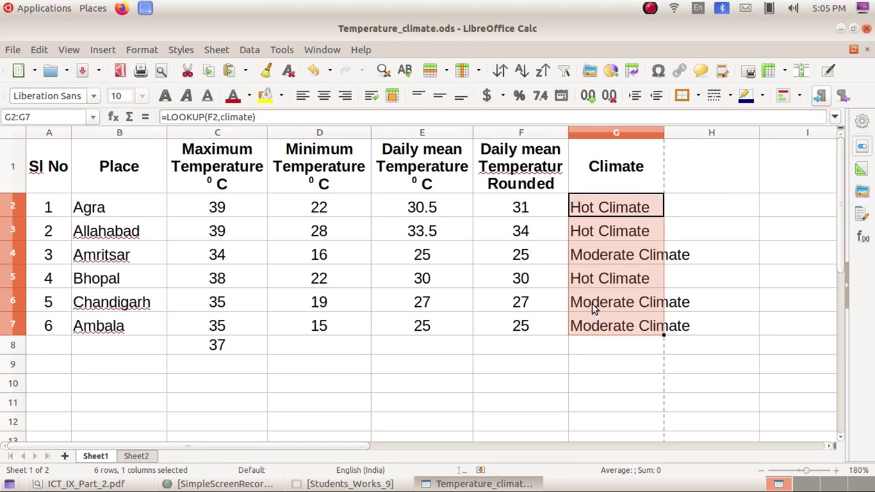
click(591, 305)
click(543, 302)
click(544, 326)
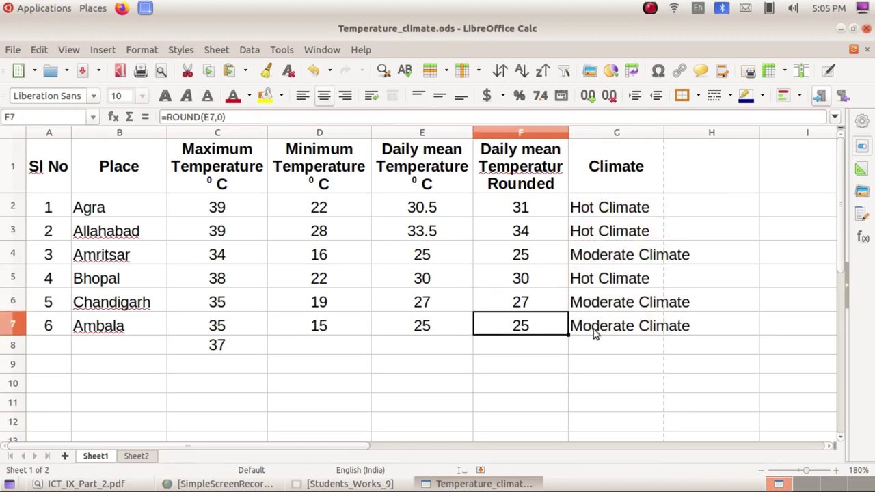
click(595, 331)
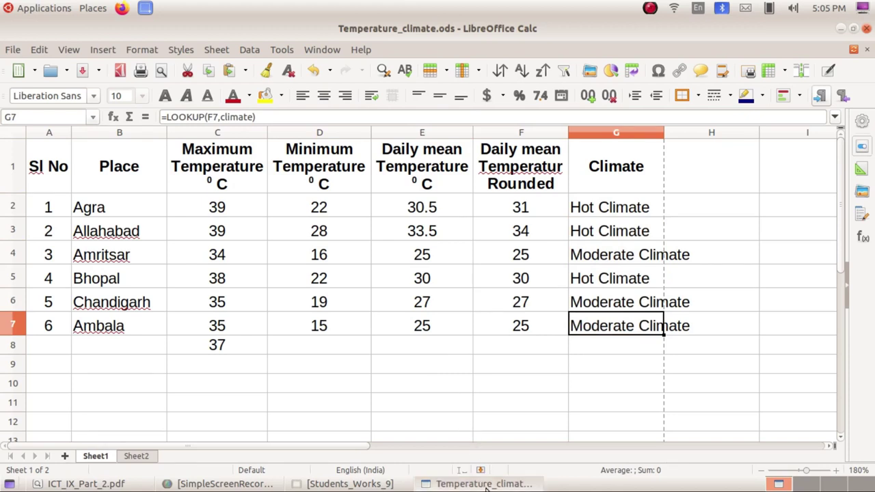
Step: Review the climate lookup table on Sheet2, then return to Sheet1
click(142, 457)
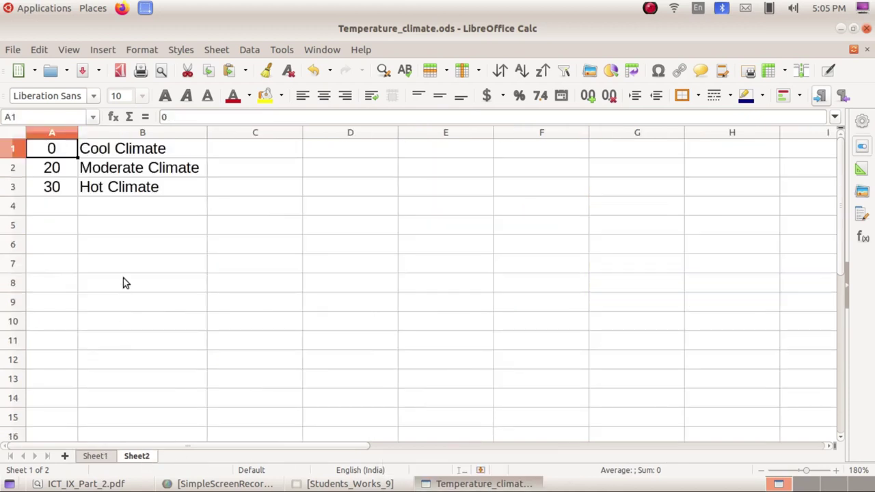
click(156, 152)
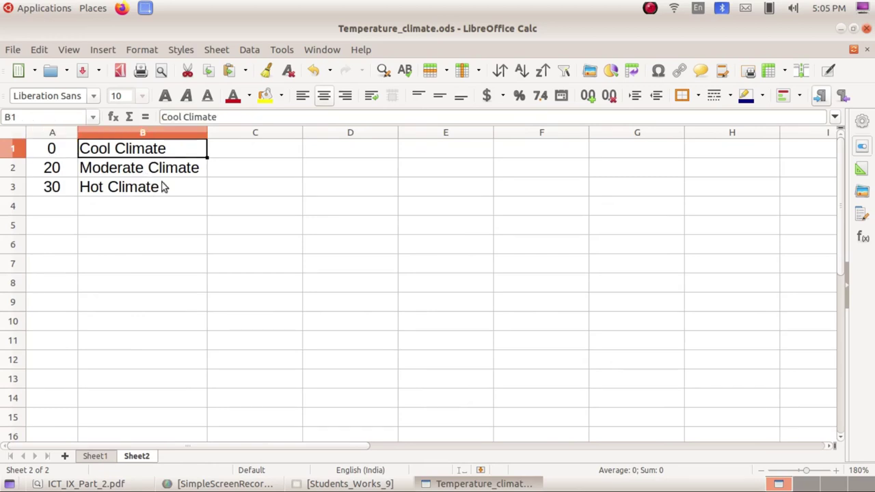
click(469, 485)
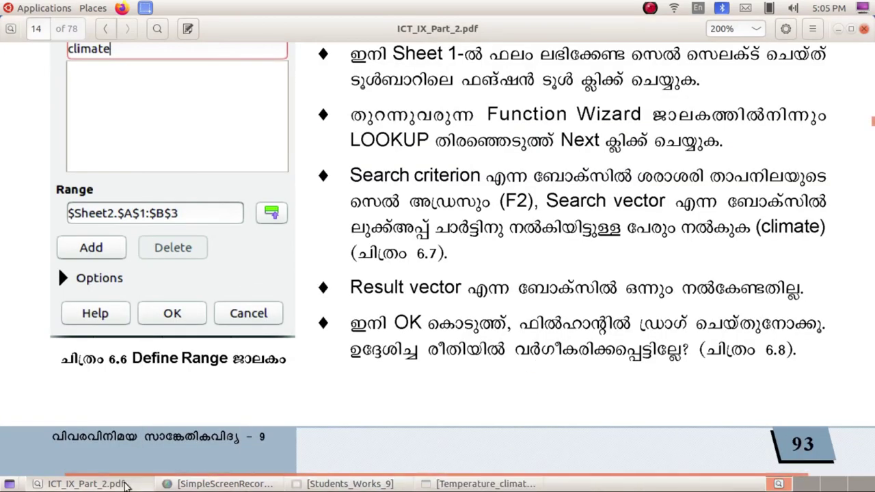
click(481, 484)
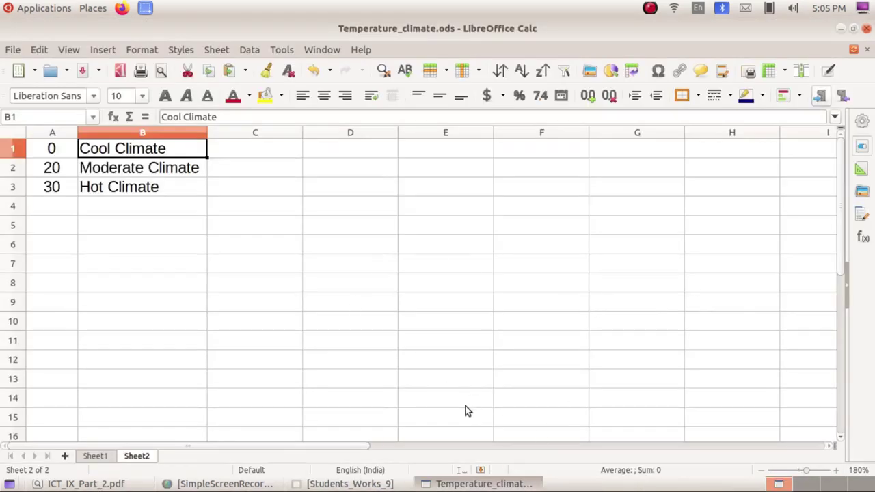
click(103, 456)
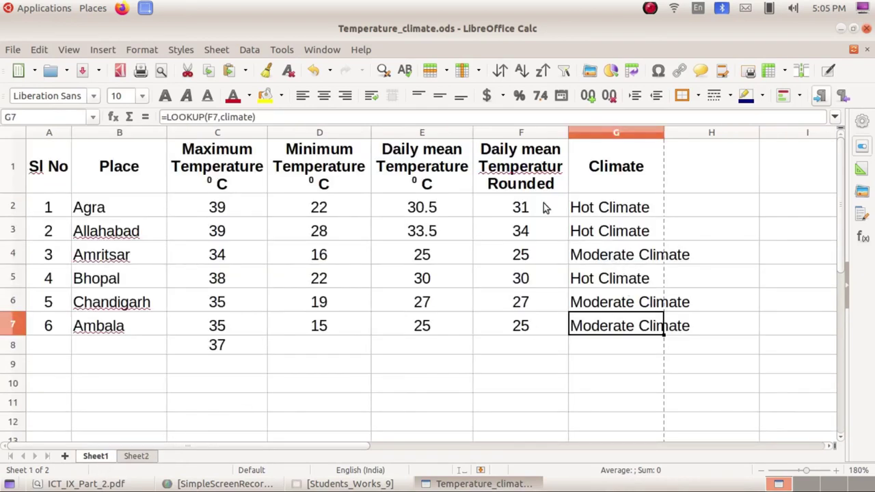
click(338, 207)
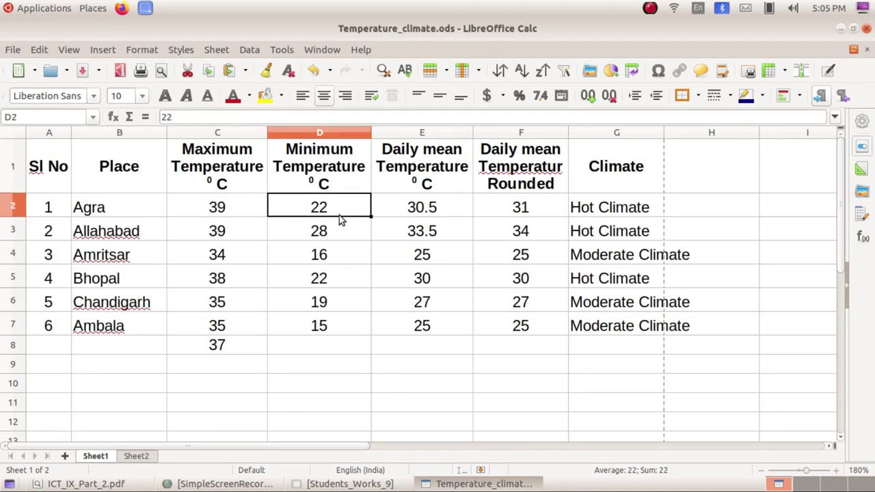
text(10)
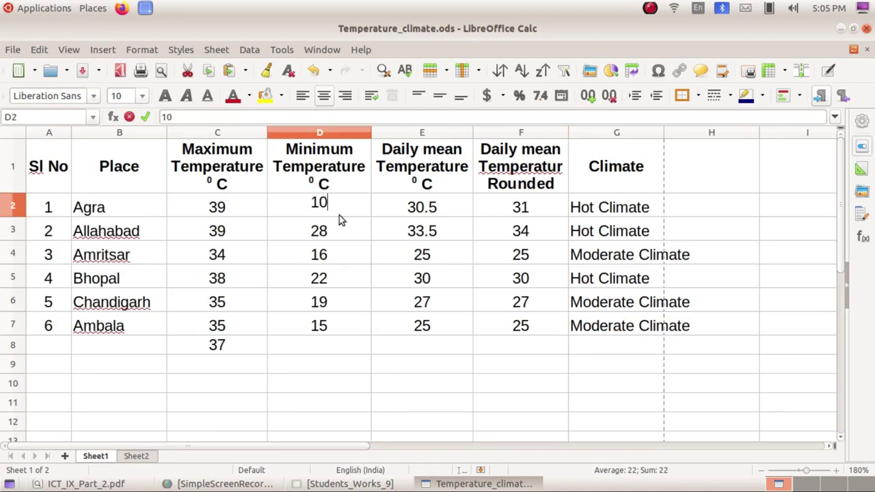
key(Return)
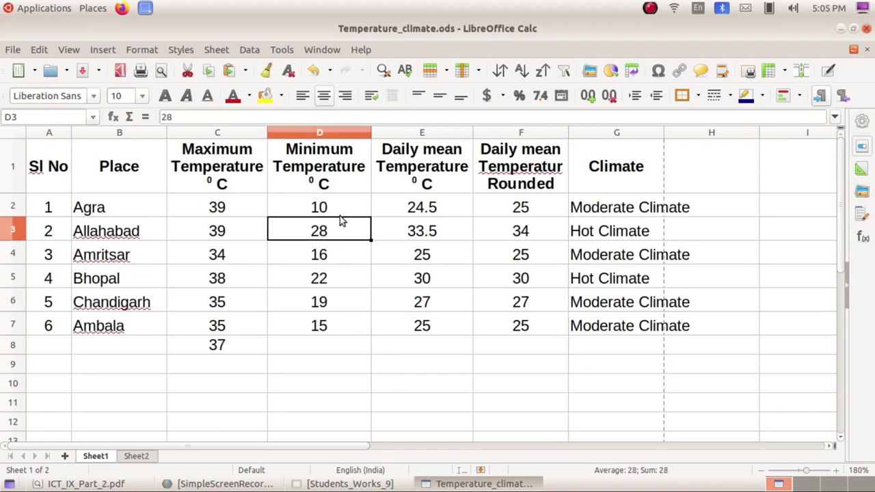
click(335, 211)
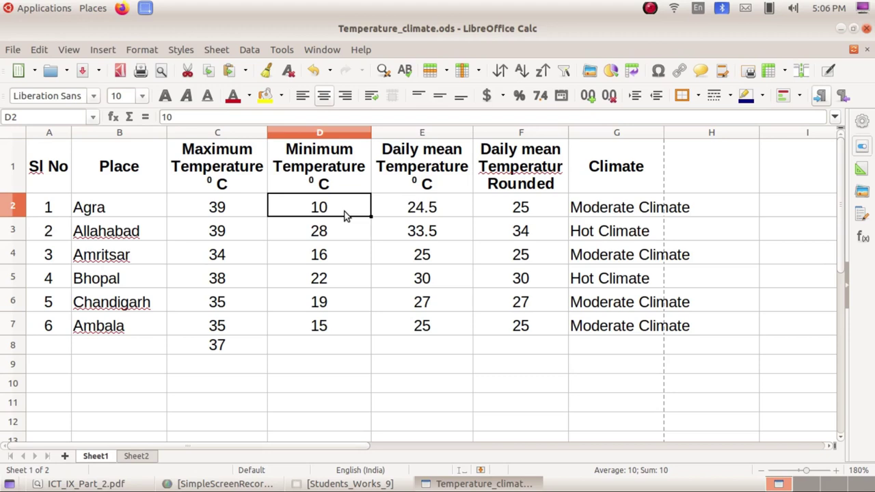
text(1)
key(Return)
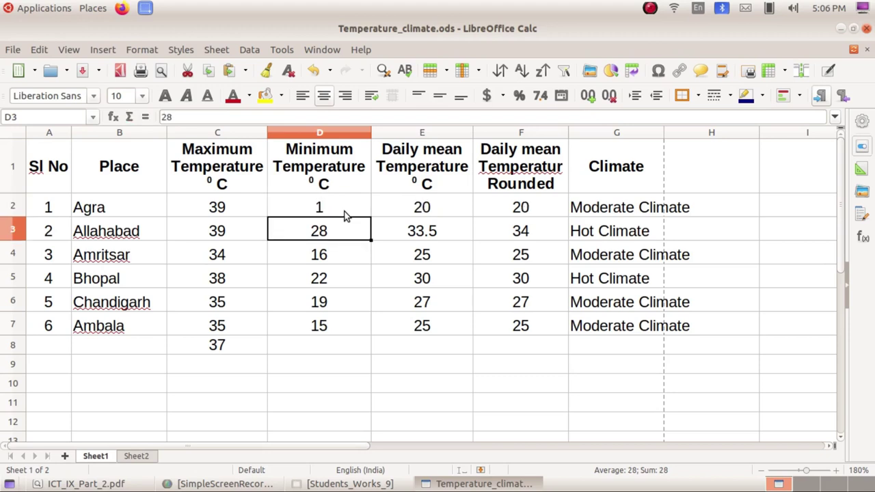
click(345, 214)
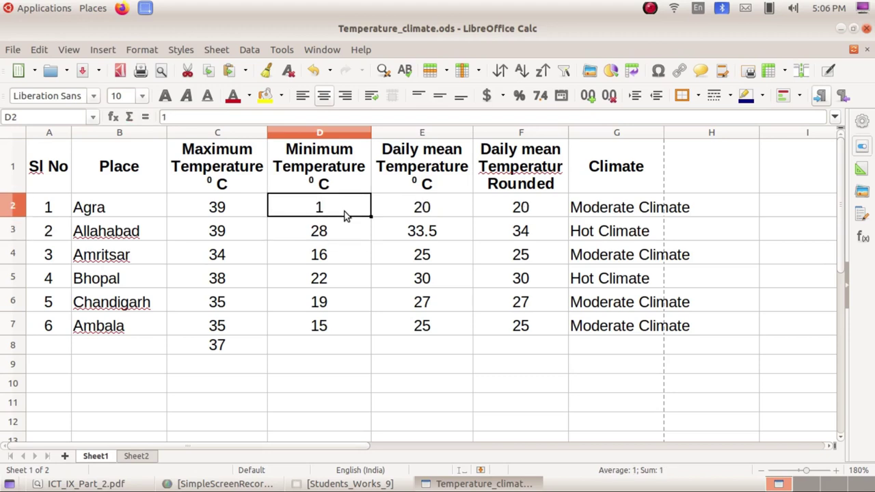
key(ctrl+z)
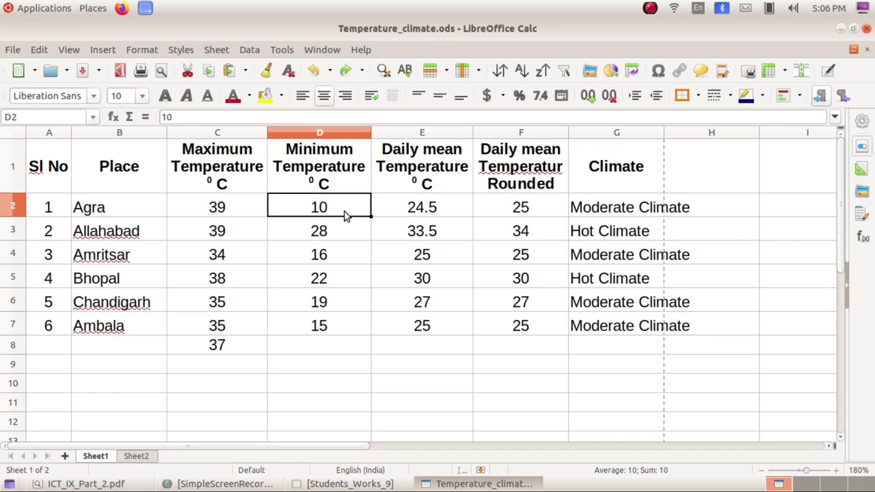
key(ctrl+z)
click(248, 218)
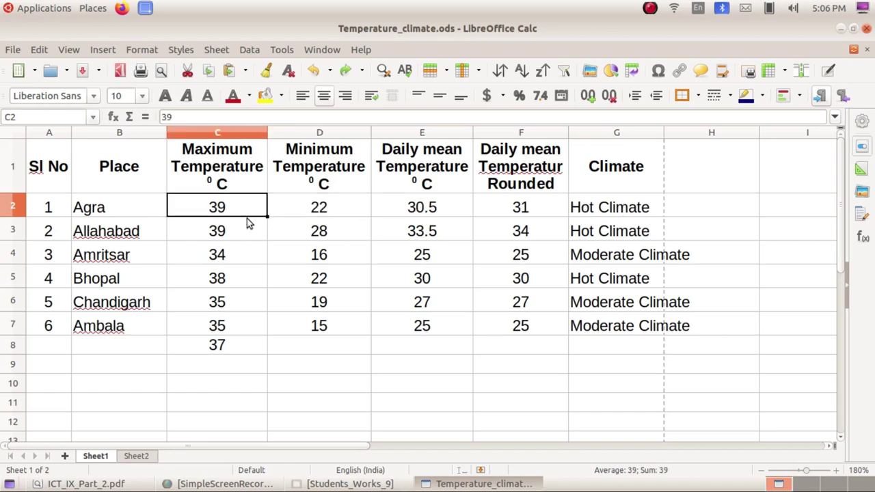
text(1)
key(Return)
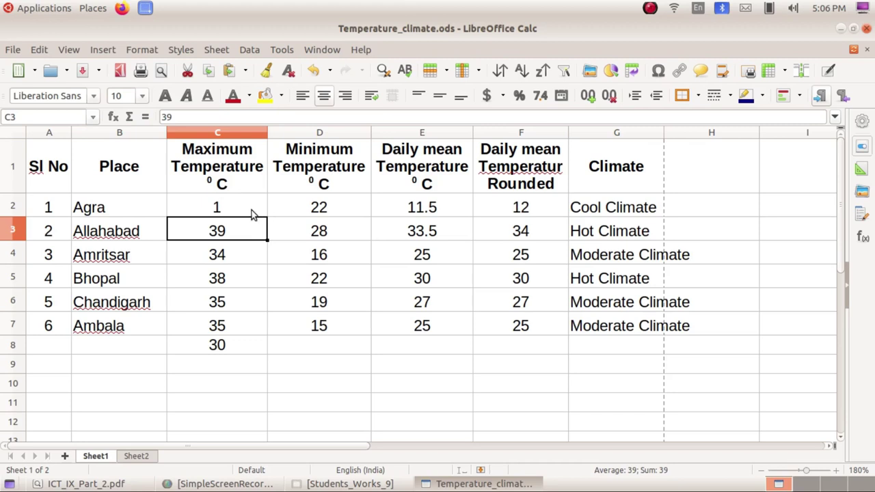
click(523, 209)
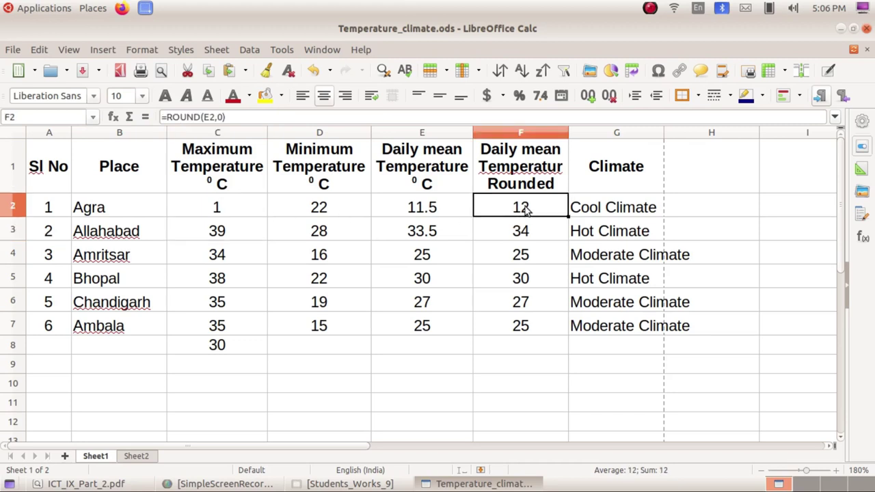
click(236, 204)
key(ctrl+z)
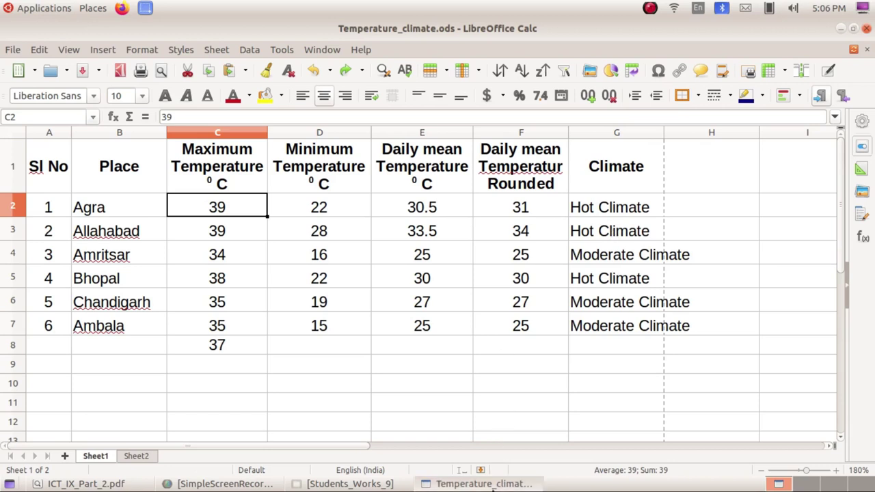
click(108, 484)
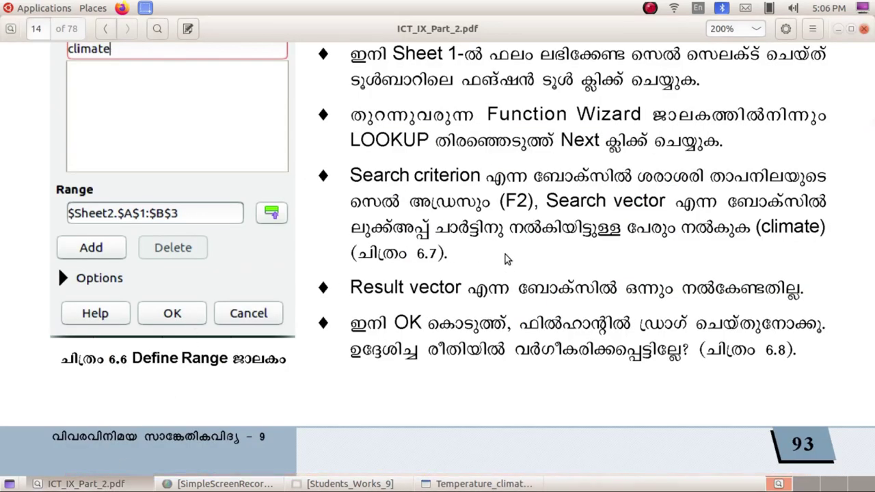
key(alt+Tab)
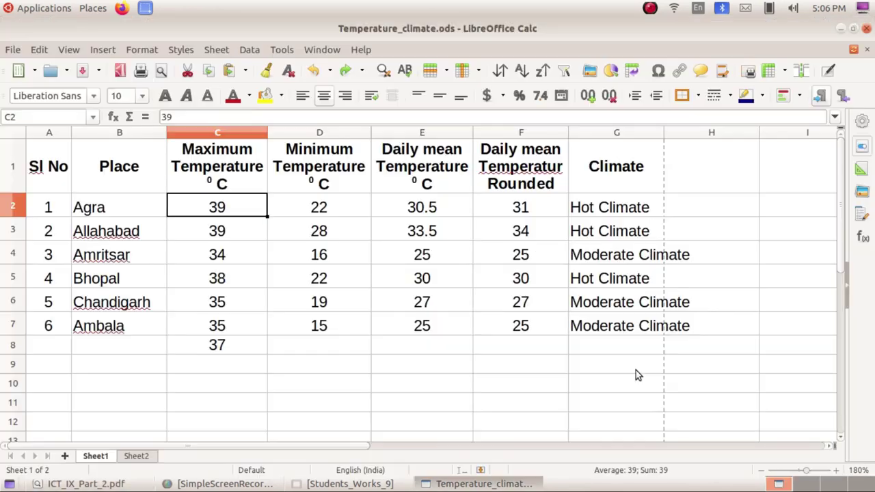